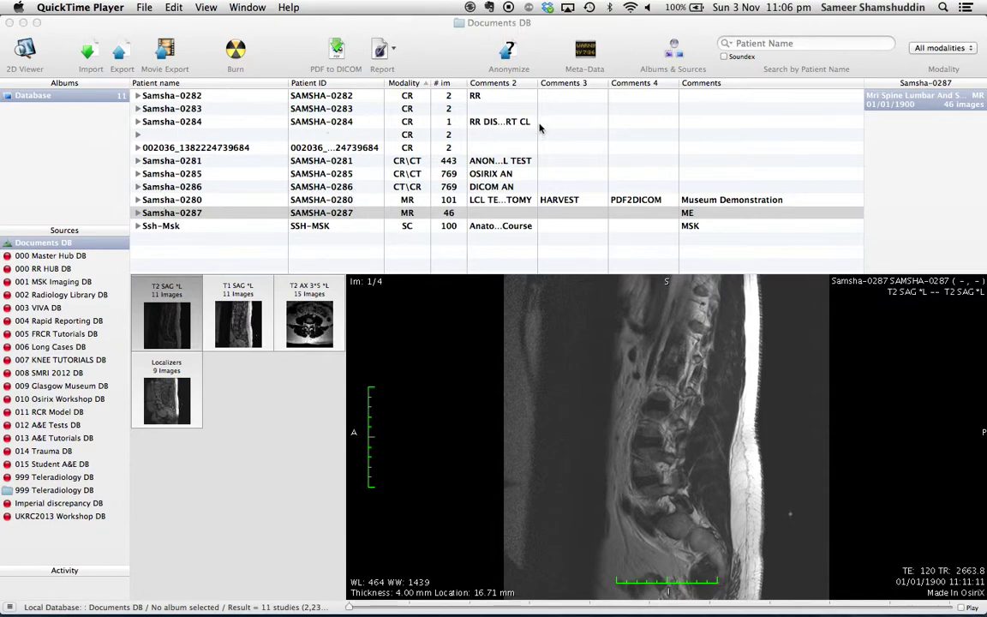
Step: Delete the spine study's Localizers series and confirm it, leaving 37 images in three series
click(249, 216)
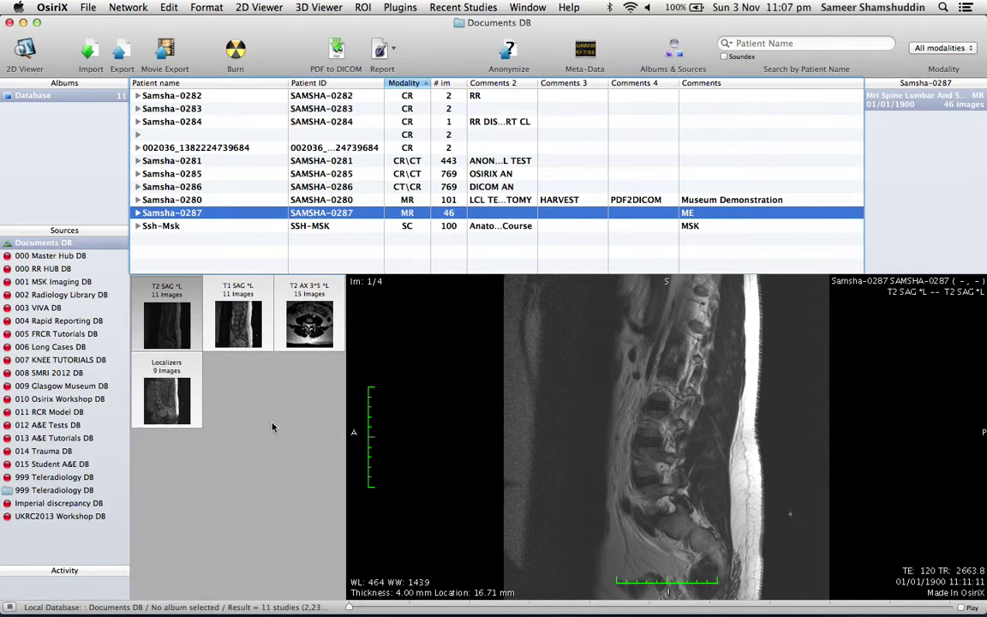
click(170, 387)
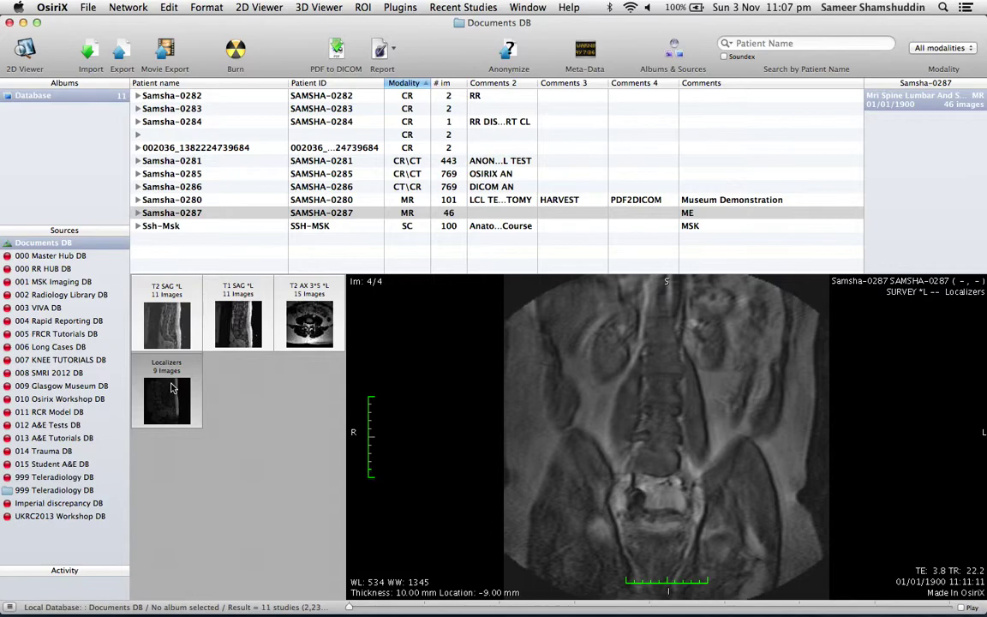
key(Delete)
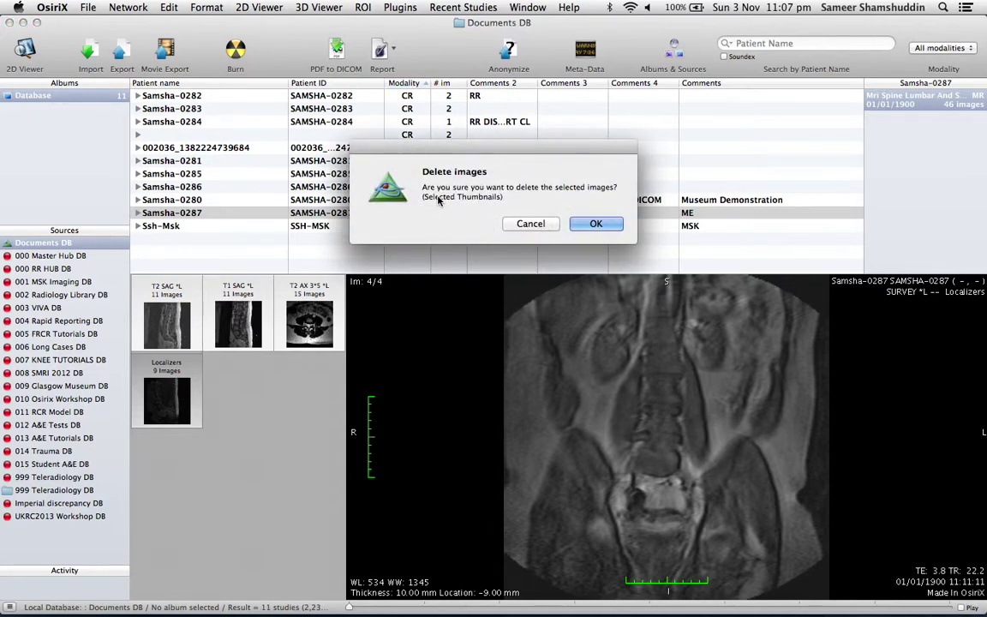
click(608, 224)
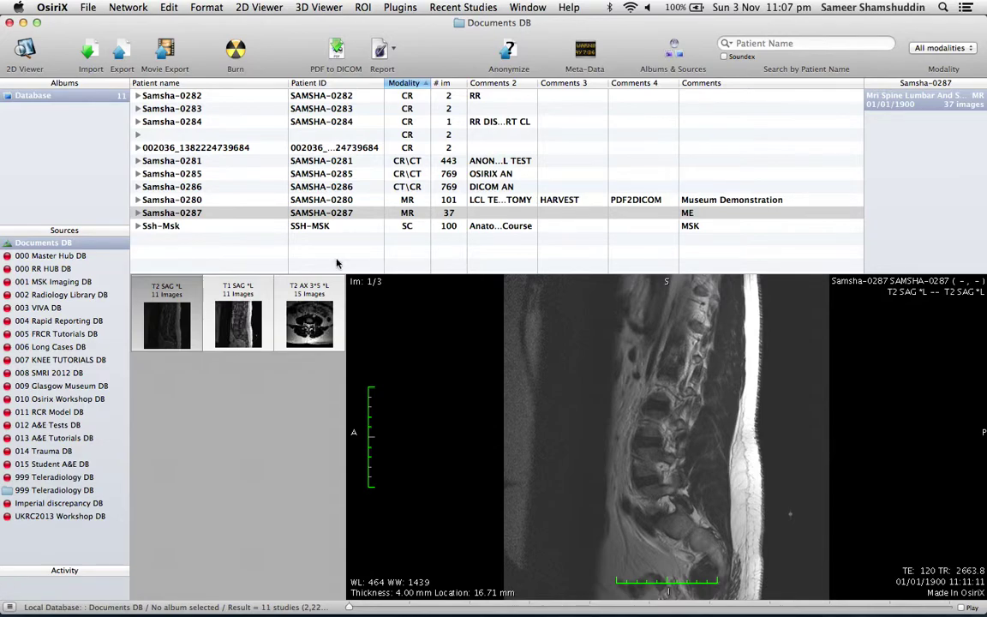
click(230, 215)
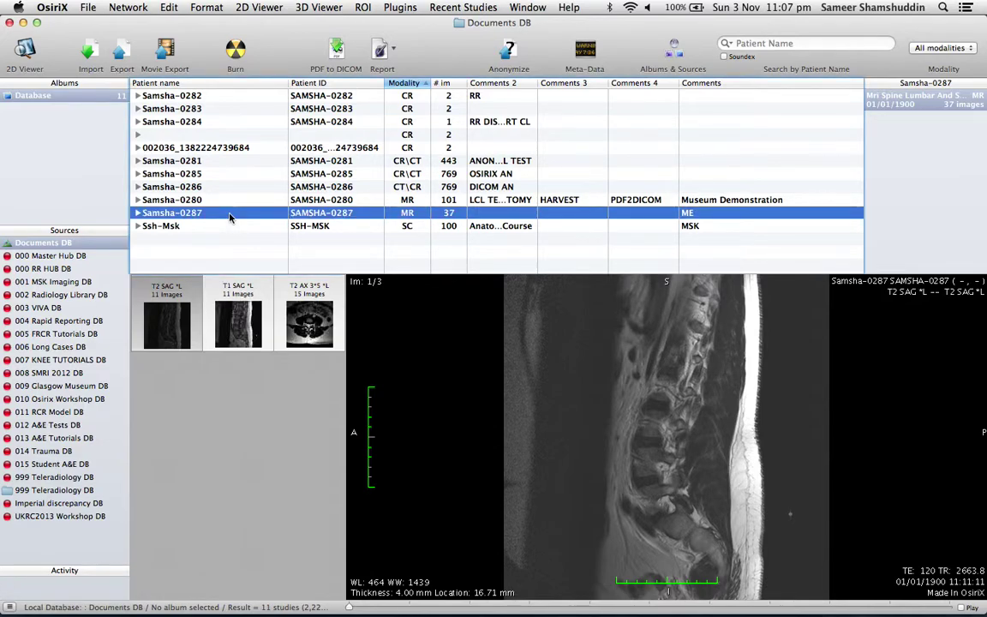
click(245, 321)
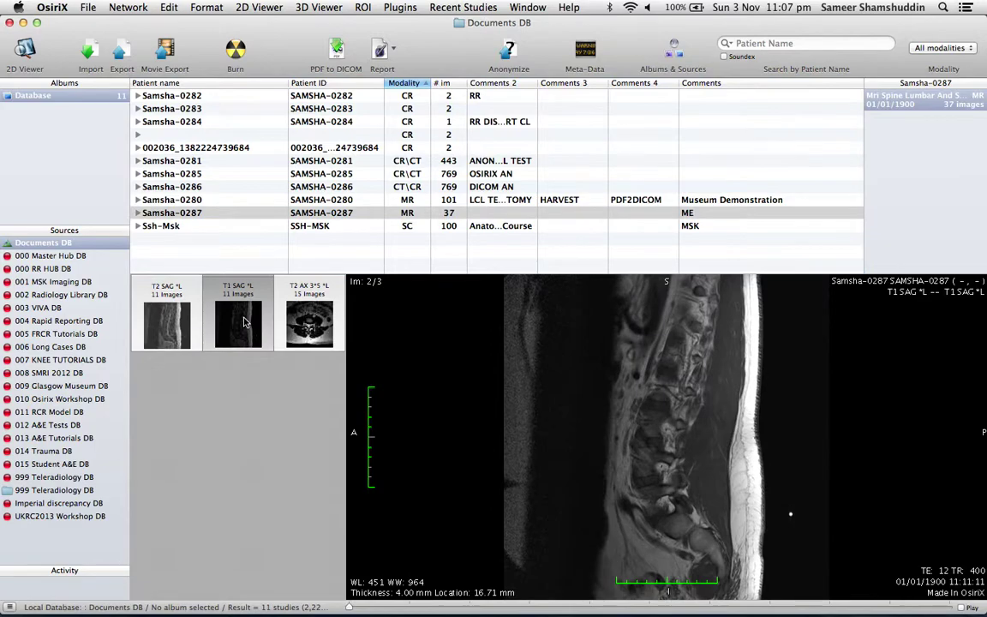
click(168, 338)
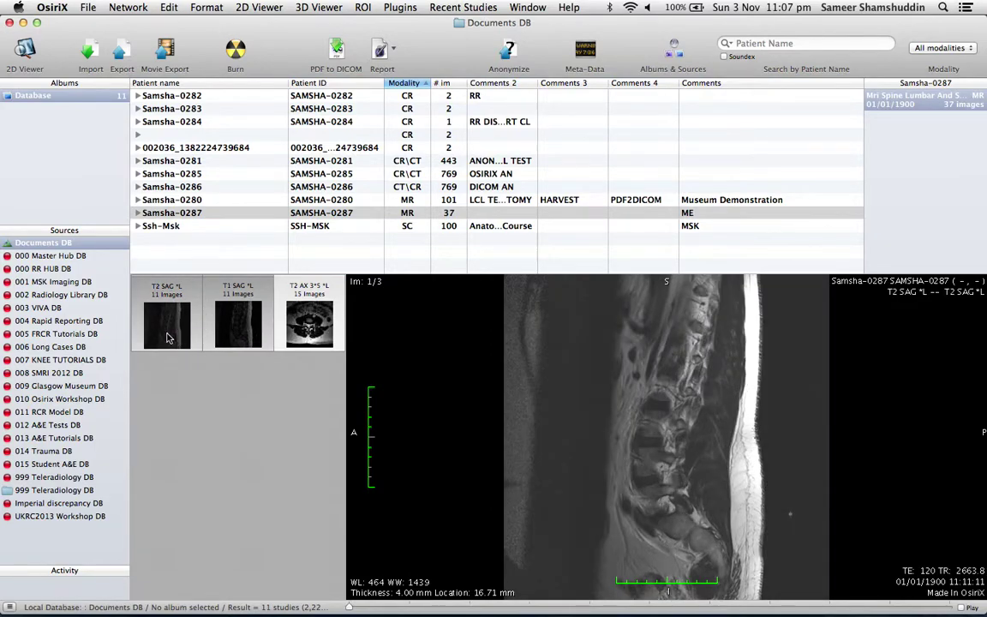
Step: In the Database preferences, set Sort Series by to Series ID and close Preferences
click(60, 10)
click(62, 37)
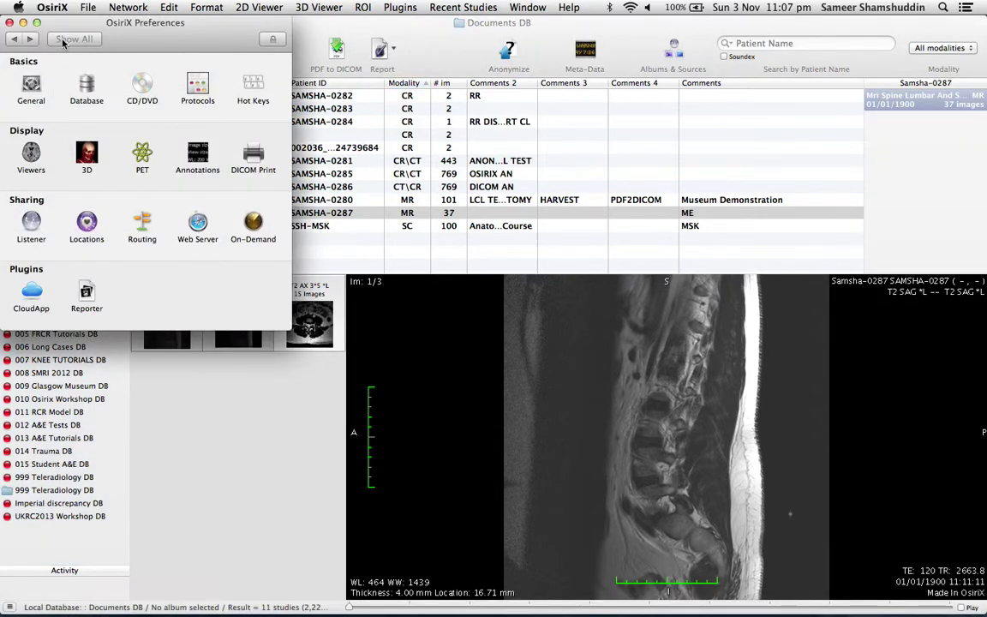
click(87, 86)
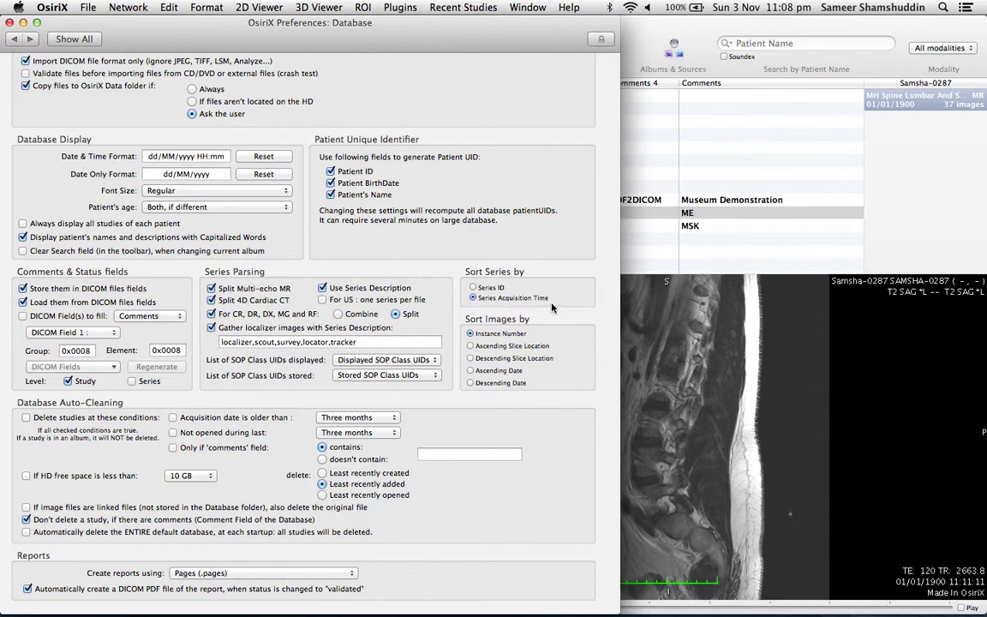
click(488, 289)
click(9, 22)
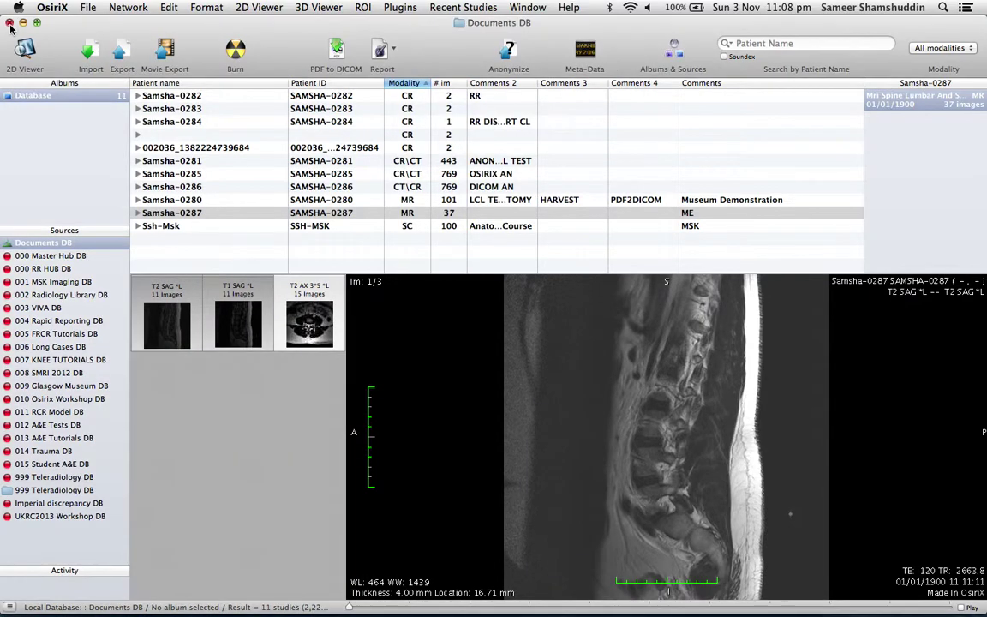
Step: Select the spine study's T1 SAG series and show its DICOM tags in Meta-Data
click(240, 216)
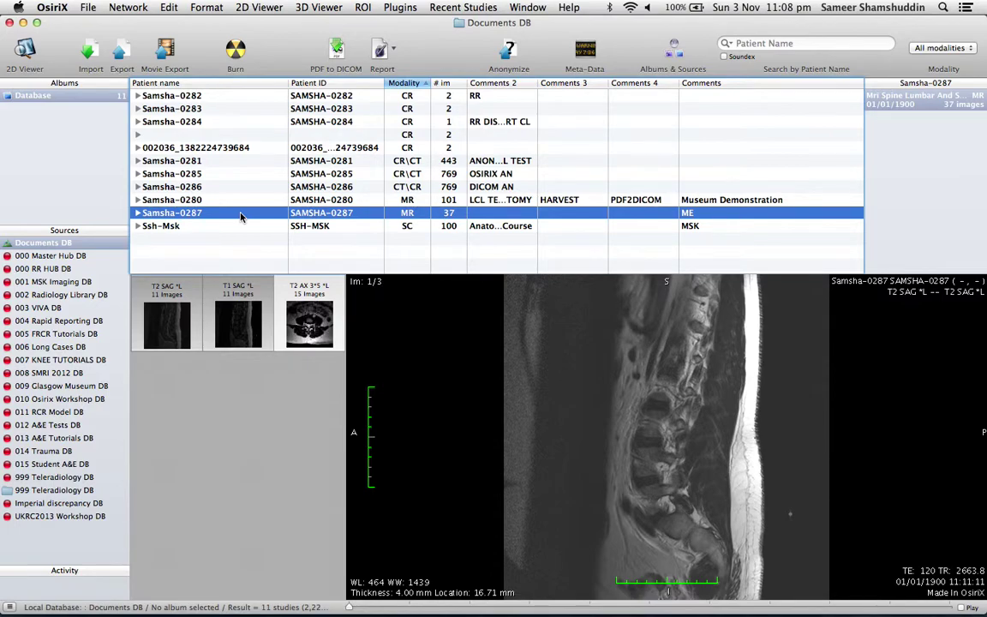
click(184, 315)
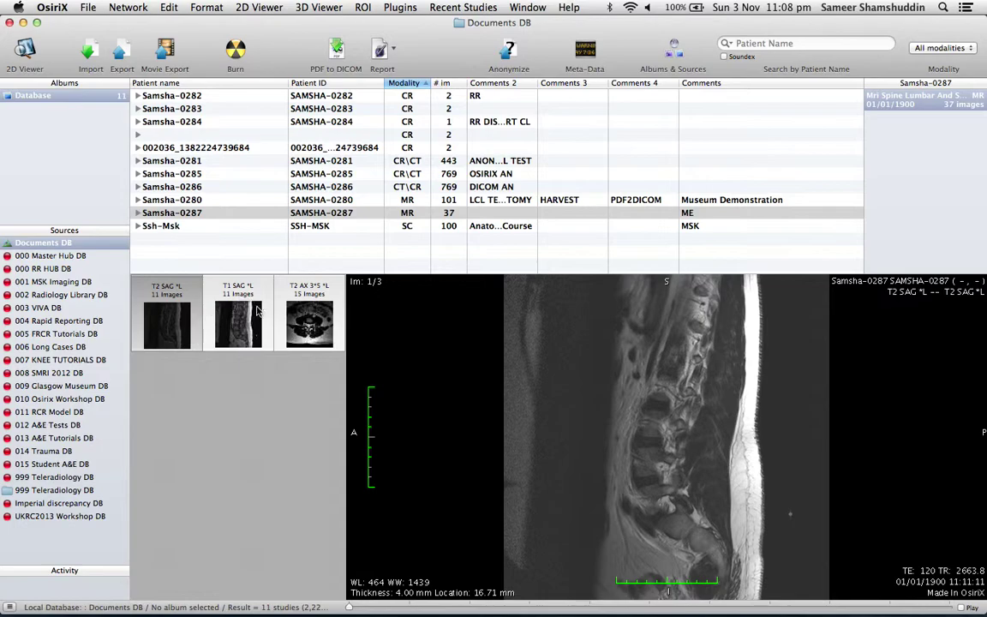
click(245, 329)
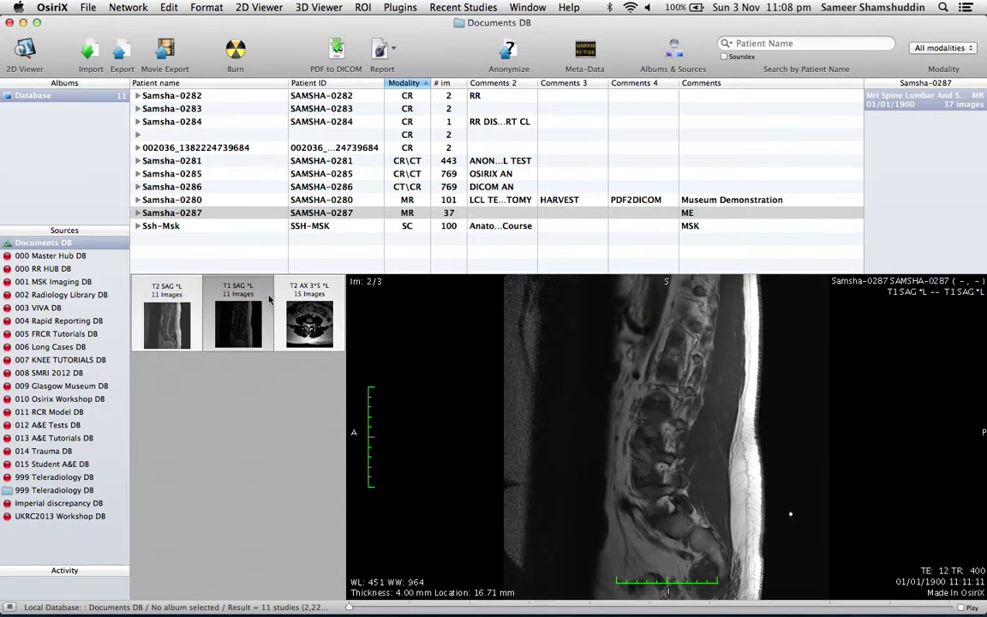
click(586, 53)
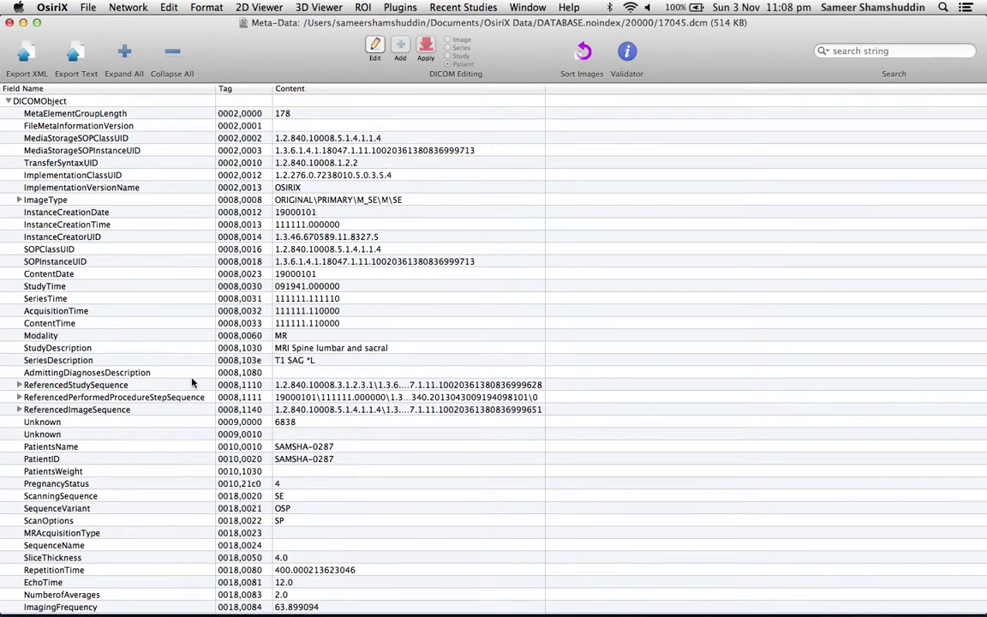
Step: Browse the T1 SAG tag list, inspecting the SeriesTime and MetaElementGroupLength tags
scroll(192, 383, down, 5)
scroll(192, 383, down, 5)
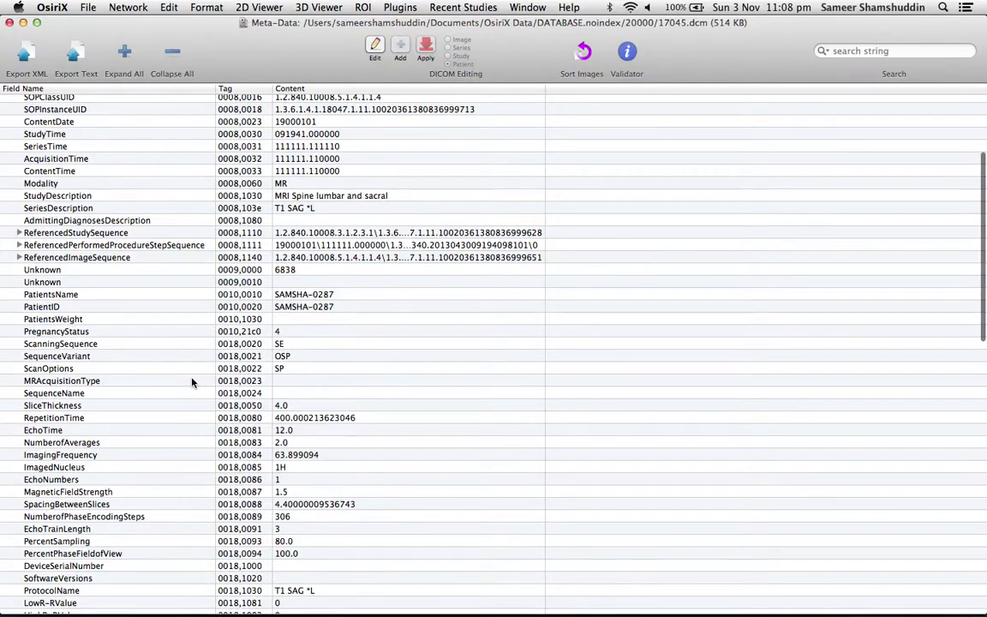
scroll(192, 383, down, 3)
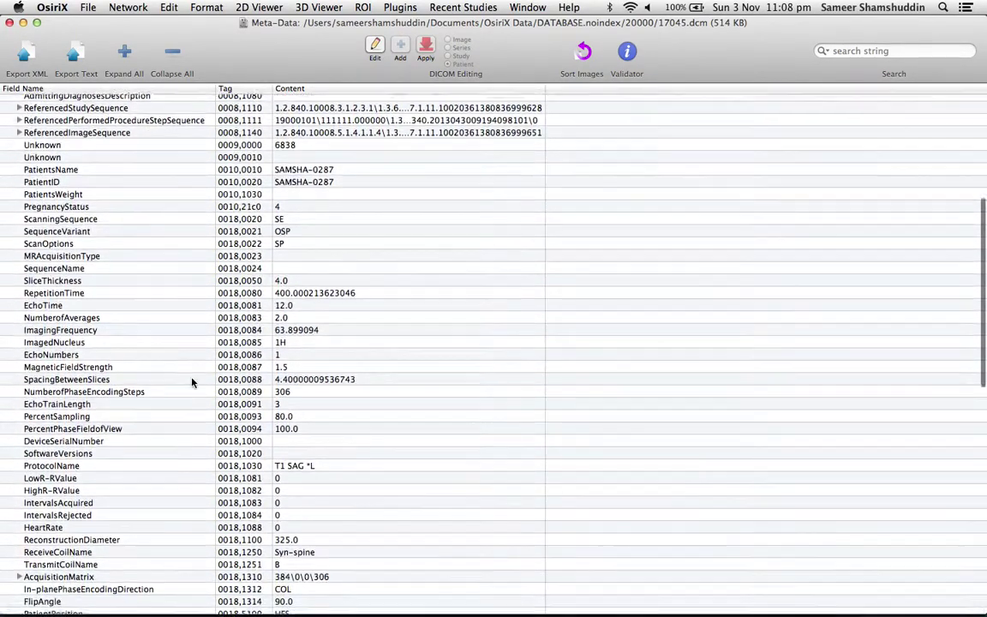
scroll(192, 384, up, 10)
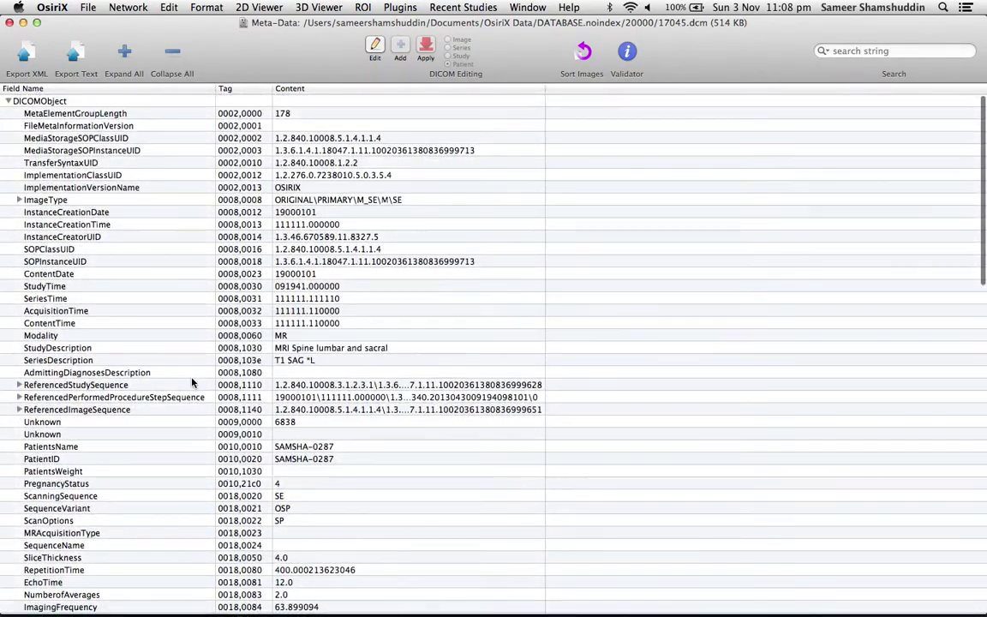
click(85, 299)
scroll(86, 301, down, 5)
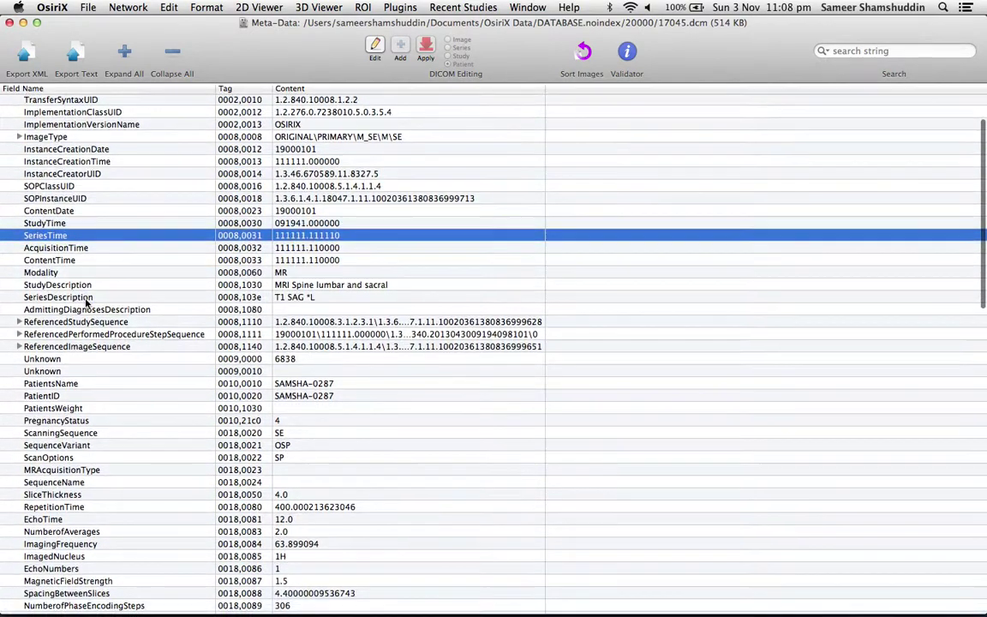
scroll(85, 304, down, 5)
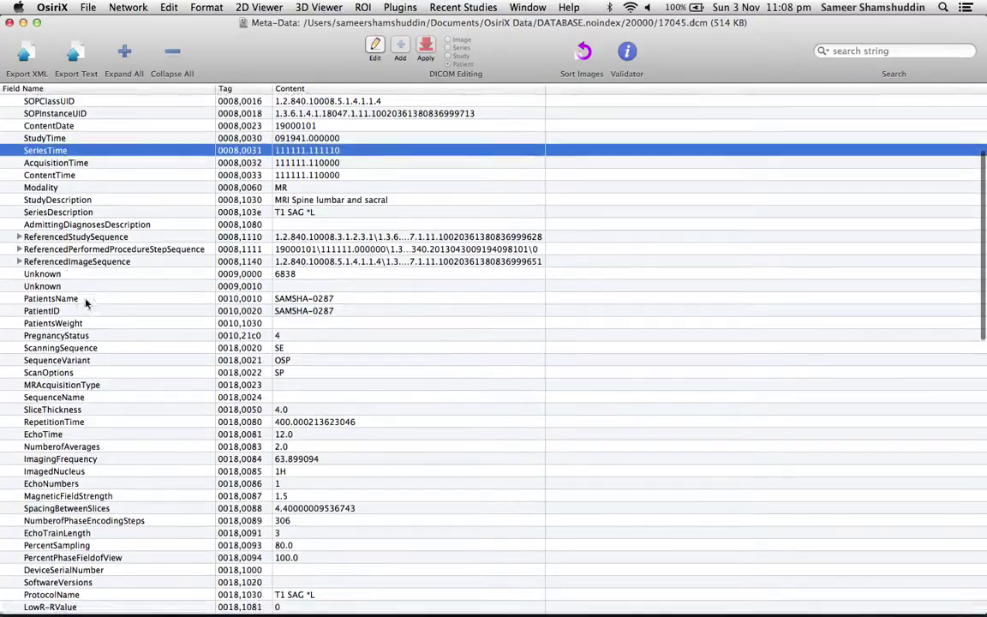
scroll(86, 301, down, 5)
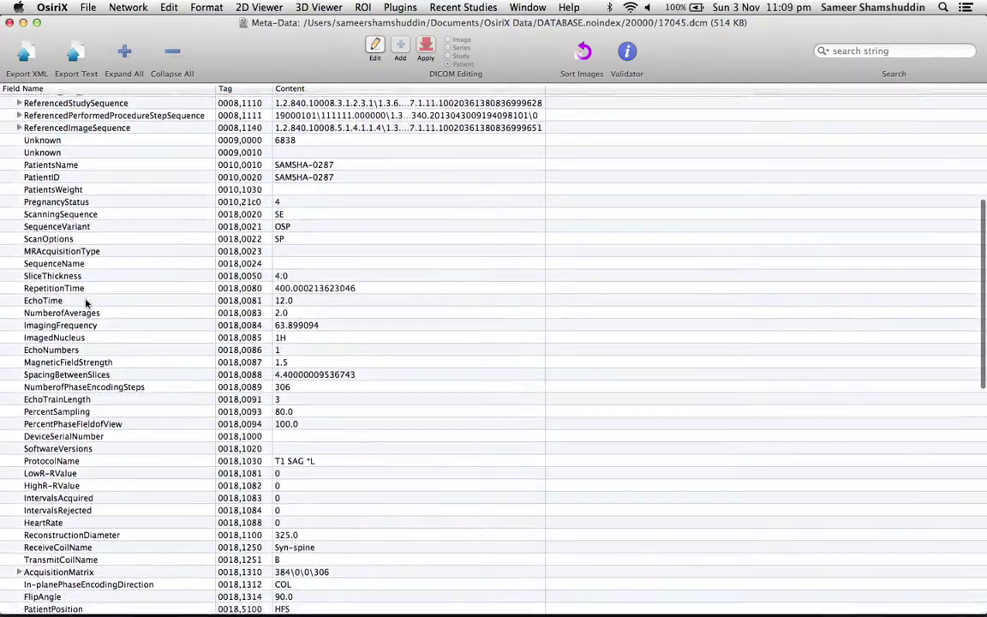
scroll(86, 301, down, 5)
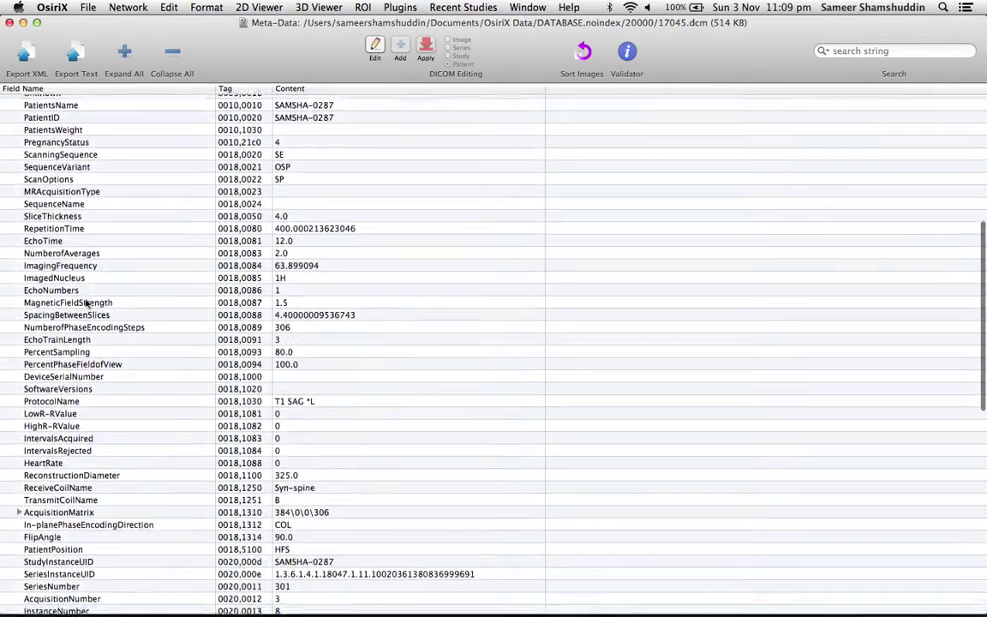
scroll(85, 303, down, 5)
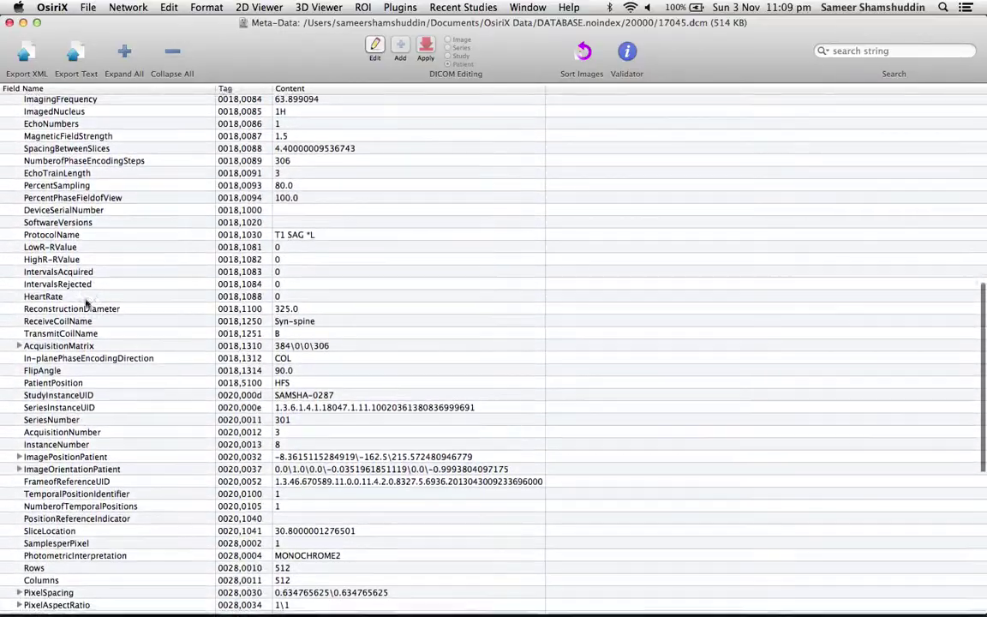
scroll(86, 303, down, 5)
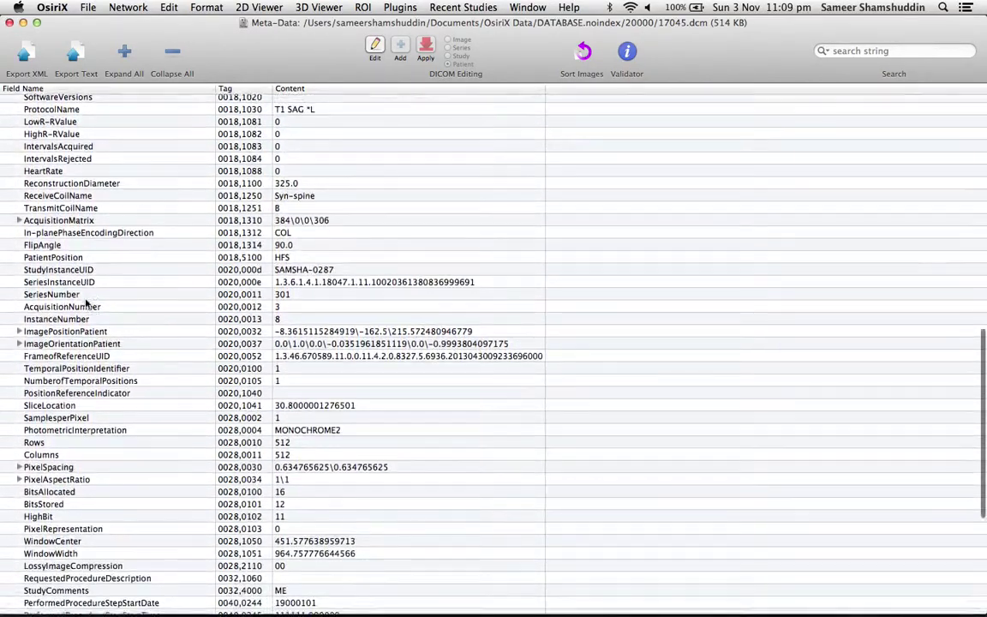
scroll(86, 301, down, 8)
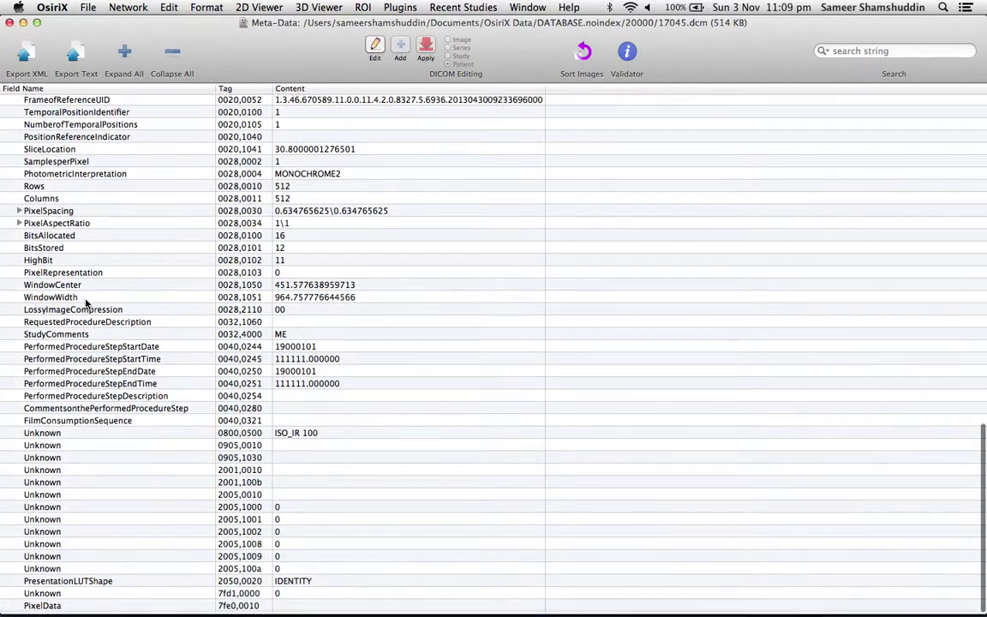
scroll(86, 302, up, 20)
scroll(86, 301, up, 1)
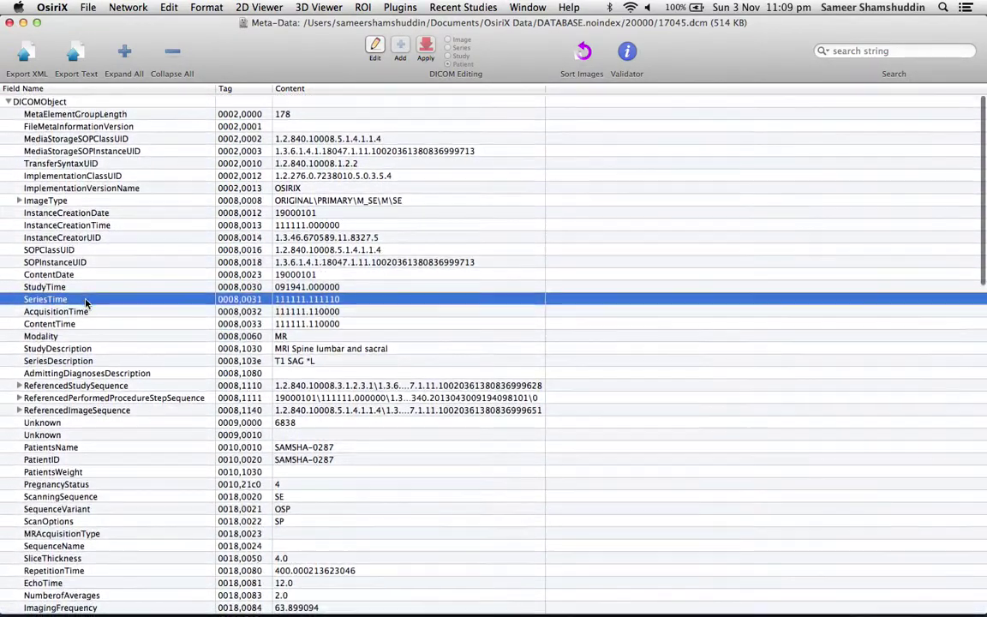
click(69, 116)
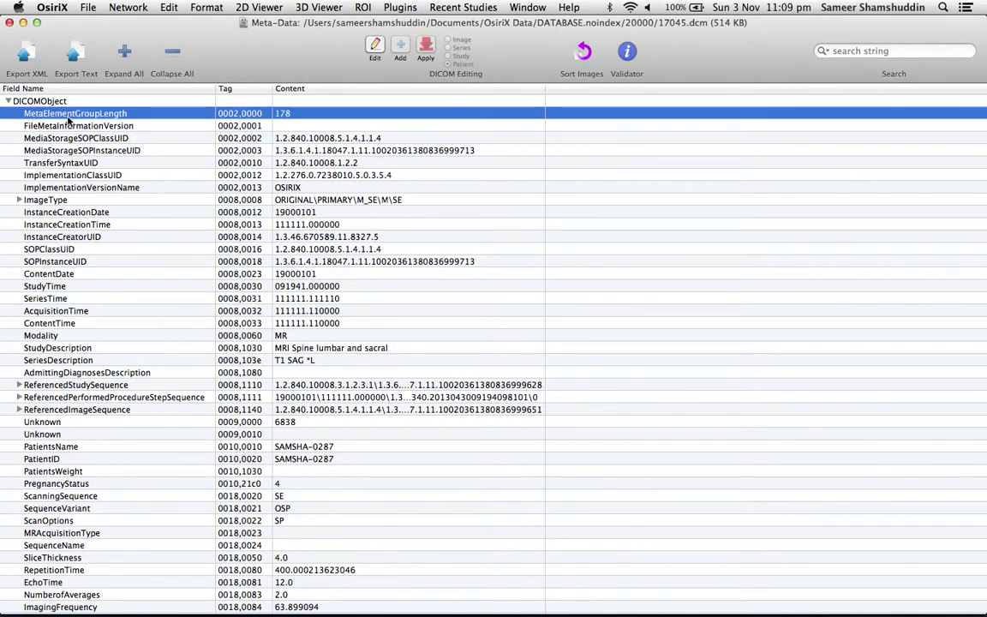
click(101, 89)
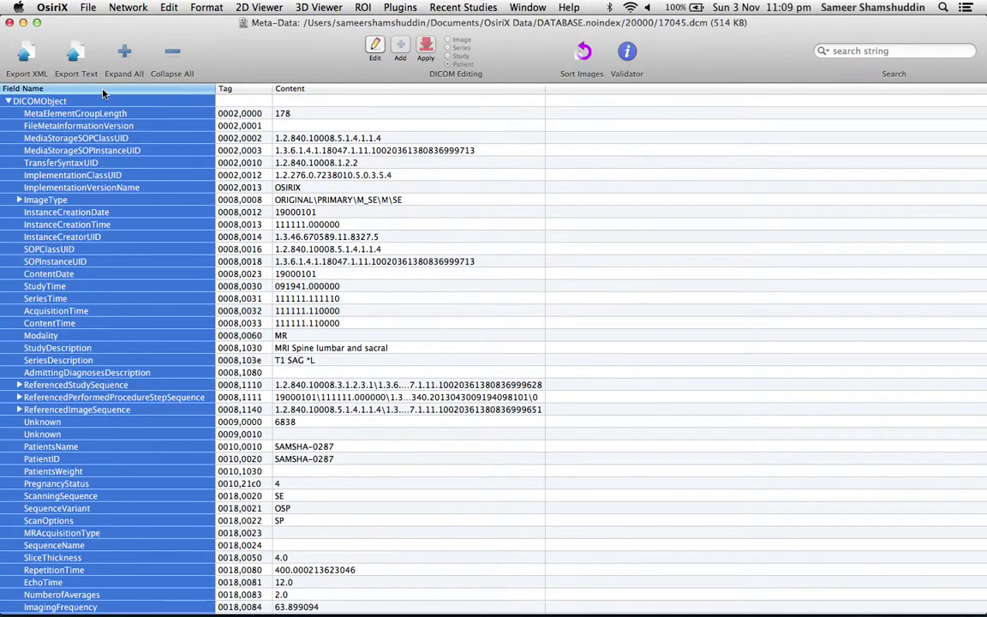
Step: Check StudyTime and SeriesTime, then scroll down to SeriesNumber (0020,0011), currently 301
scroll(103, 206, down, 3)
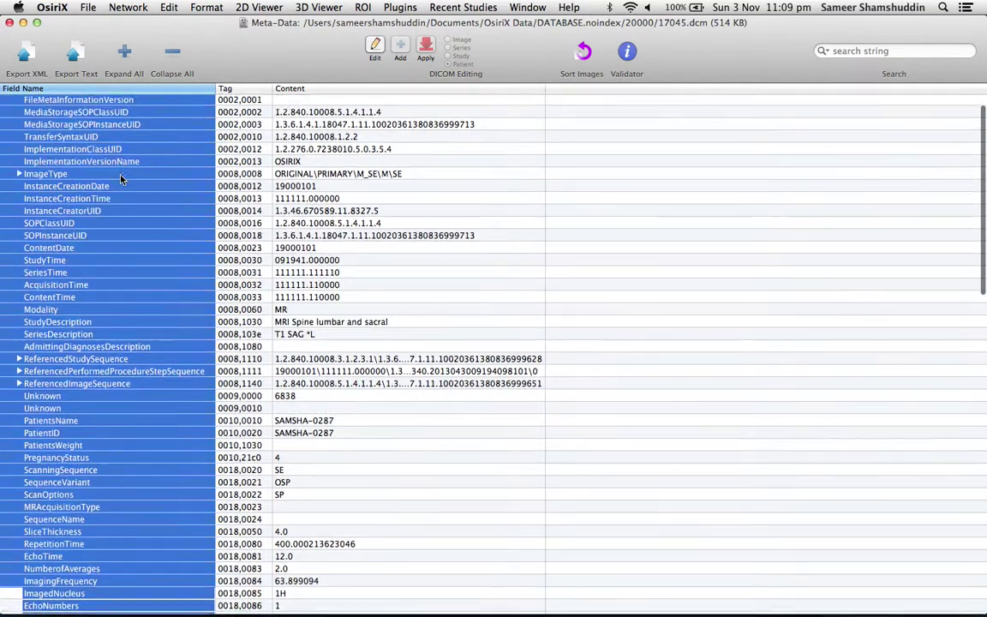
click(80, 237)
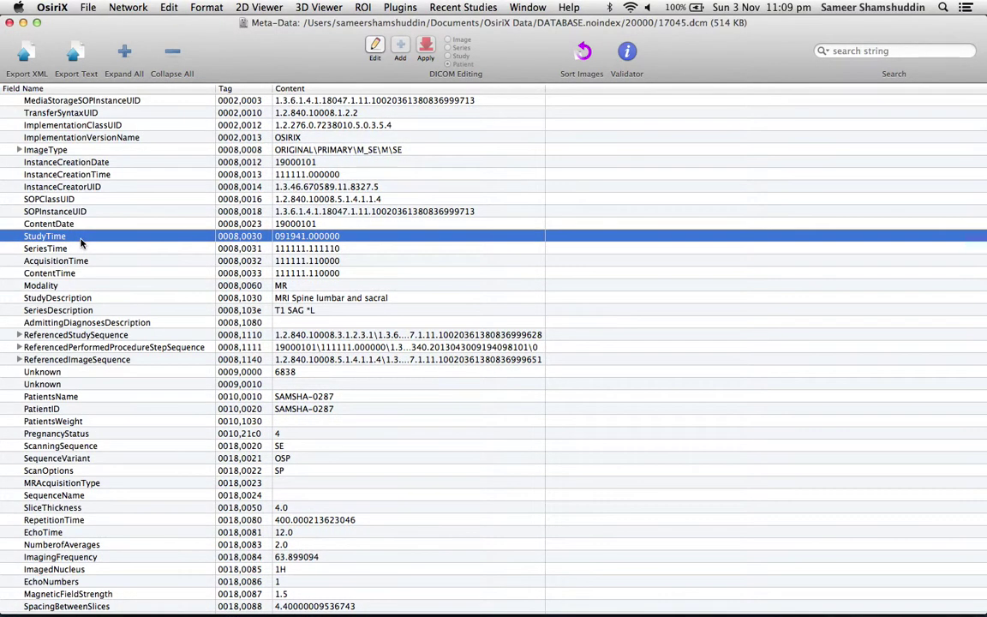
click(80, 249)
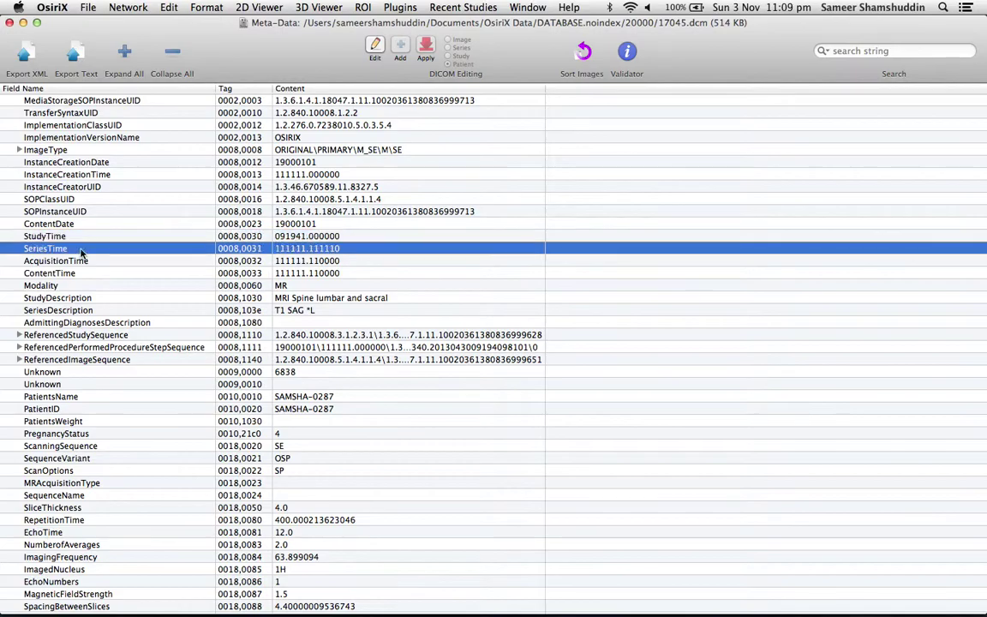
scroll(81, 251, down, 5)
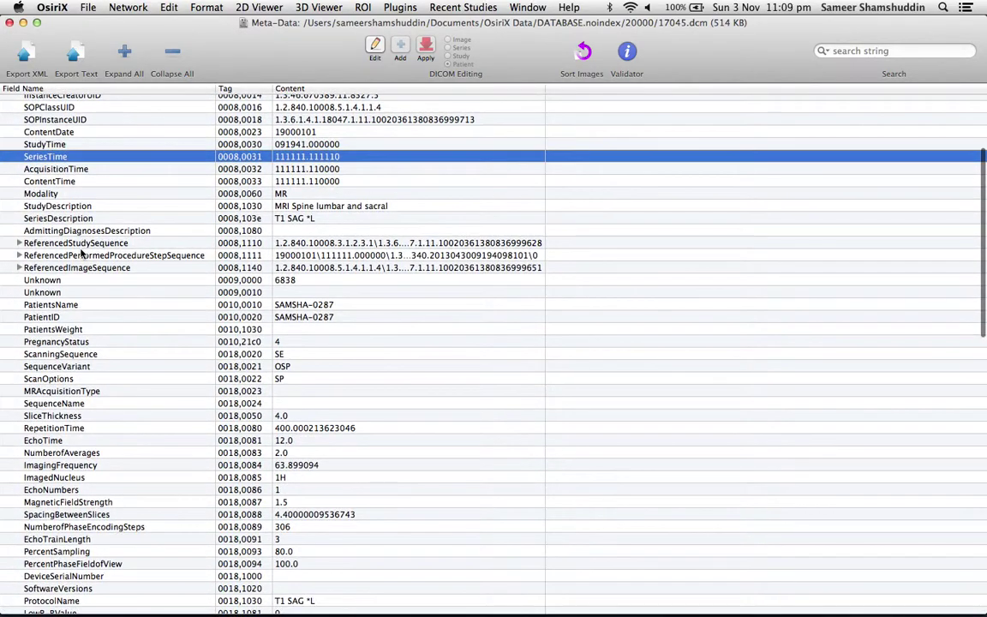
scroll(80, 252, down, 5)
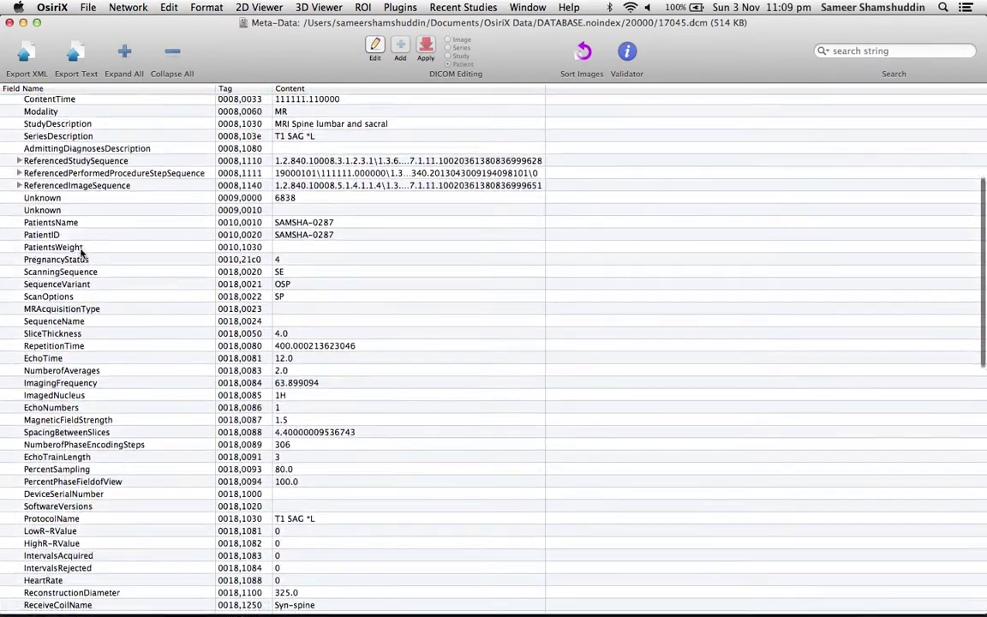
scroll(82, 251, down, 3)
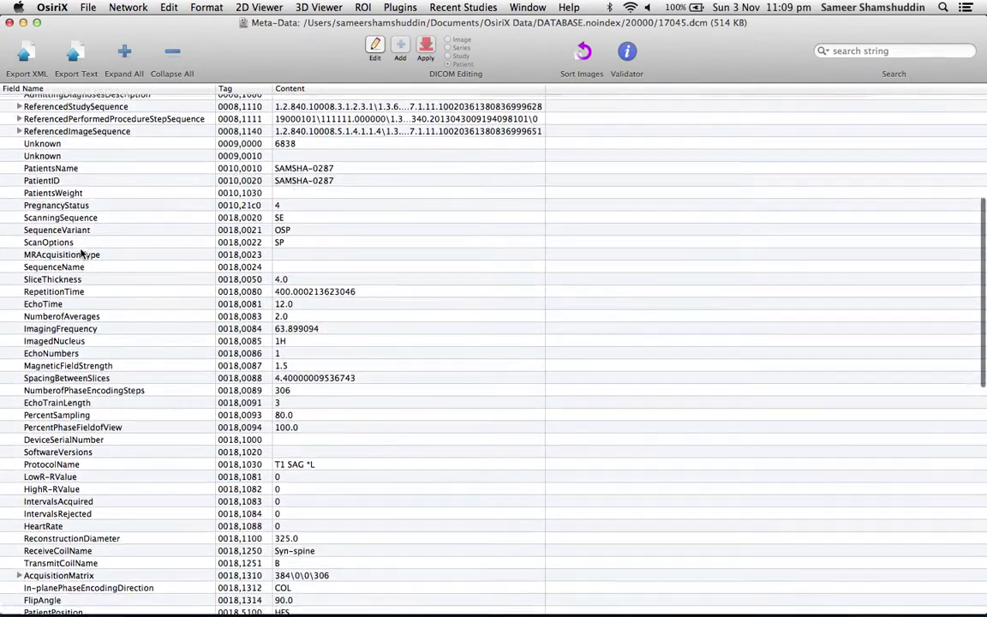
scroll(82, 252, down, 4)
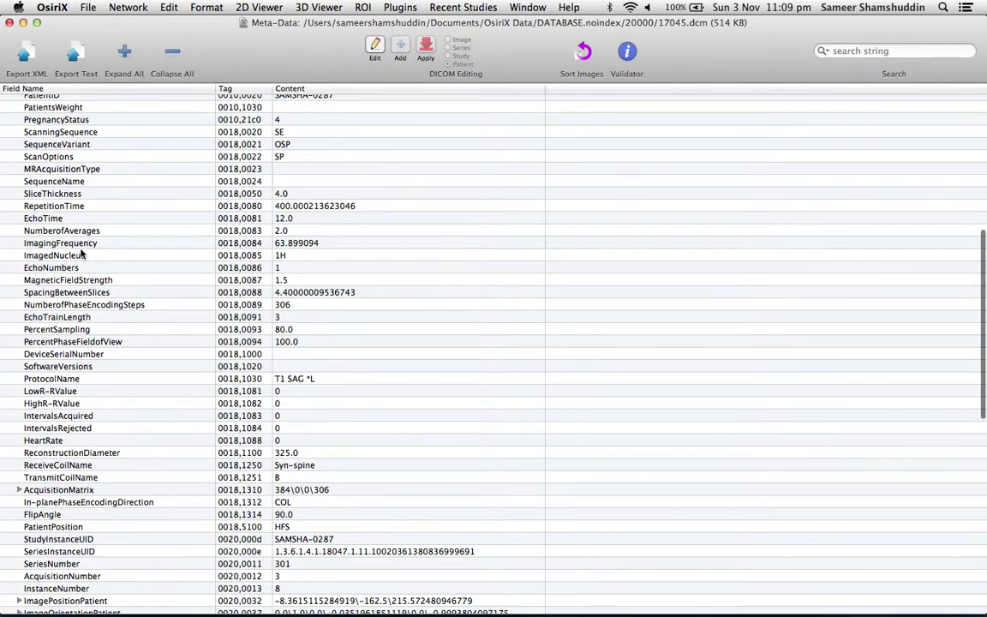
scroll(82, 251, down, 2)
scroll(82, 252, down, 4)
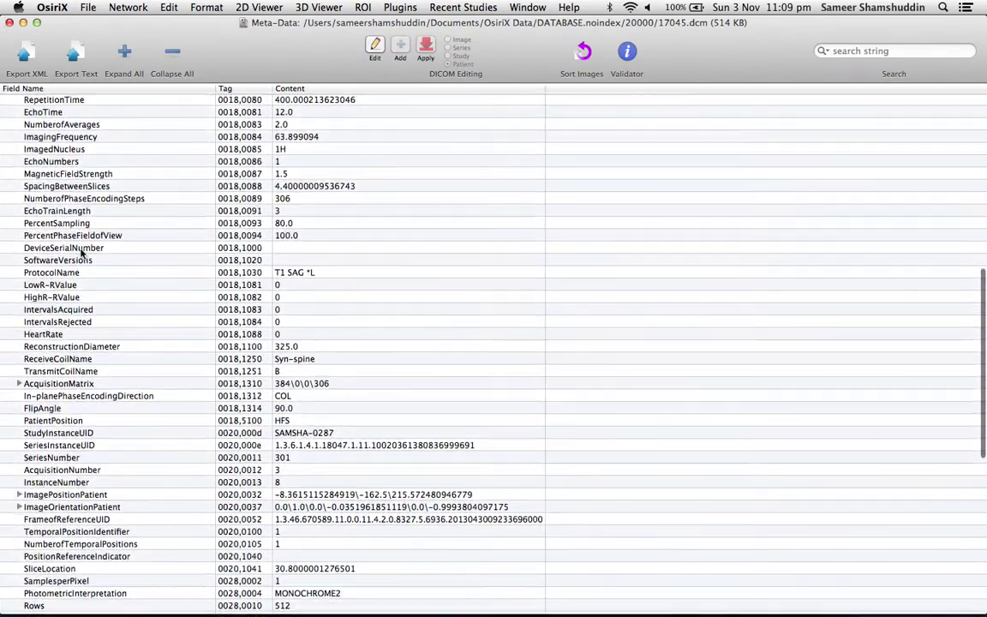
scroll(82, 253, down, 3)
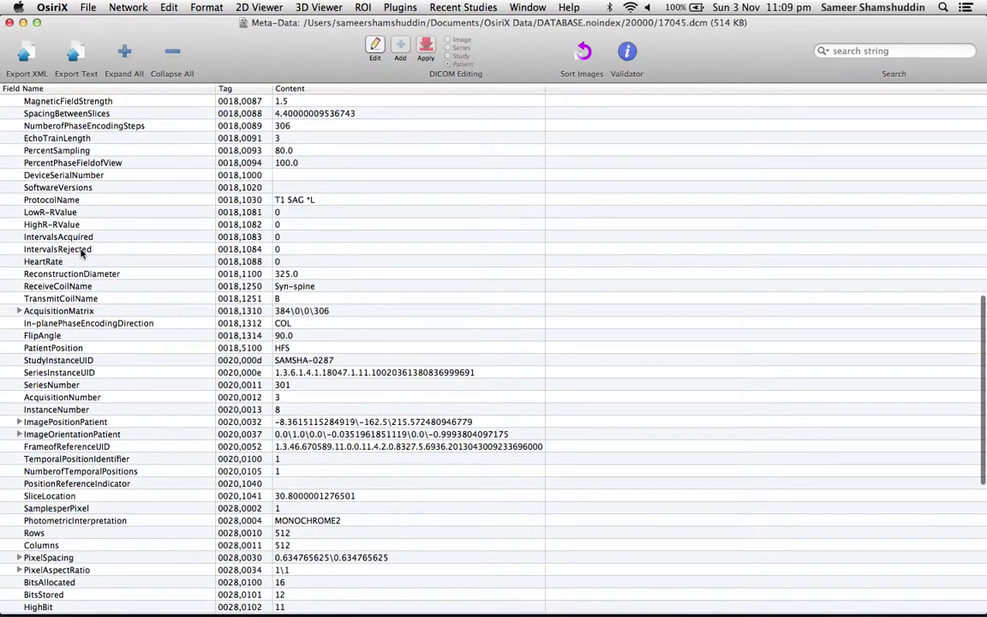
scroll(81, 251, down, 3)
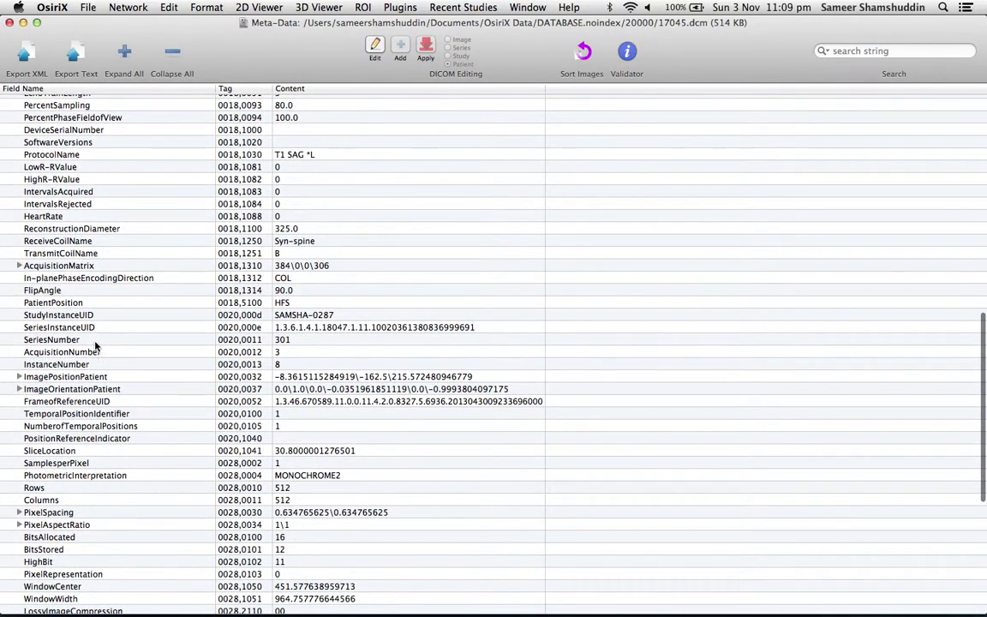
Step: Edit the T1 SAG SeriesNumber tag from 301 to 001 for the whole series and apply it
click(94, 342)
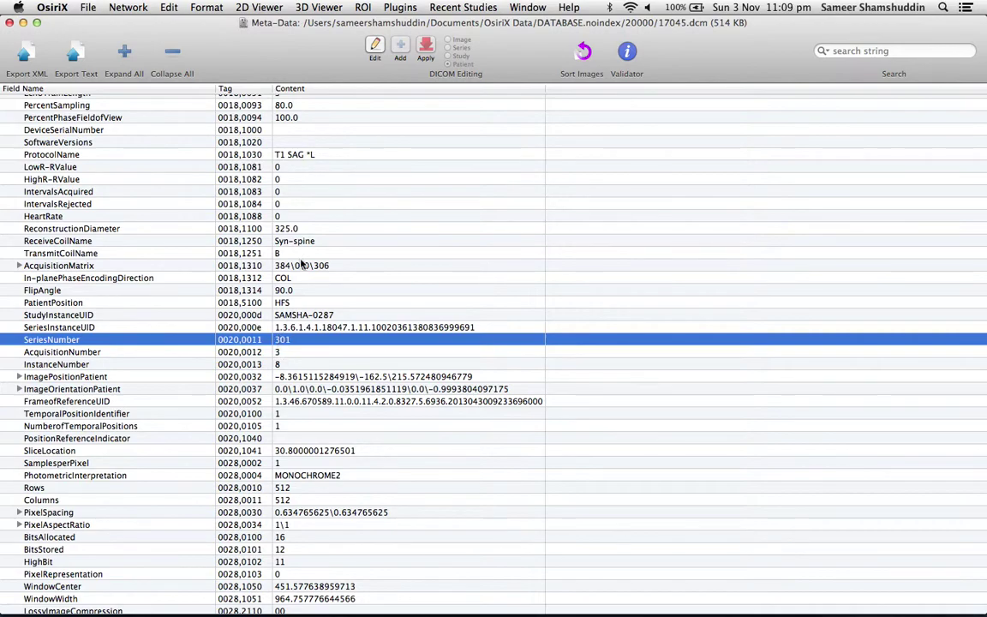
click(374, 49)
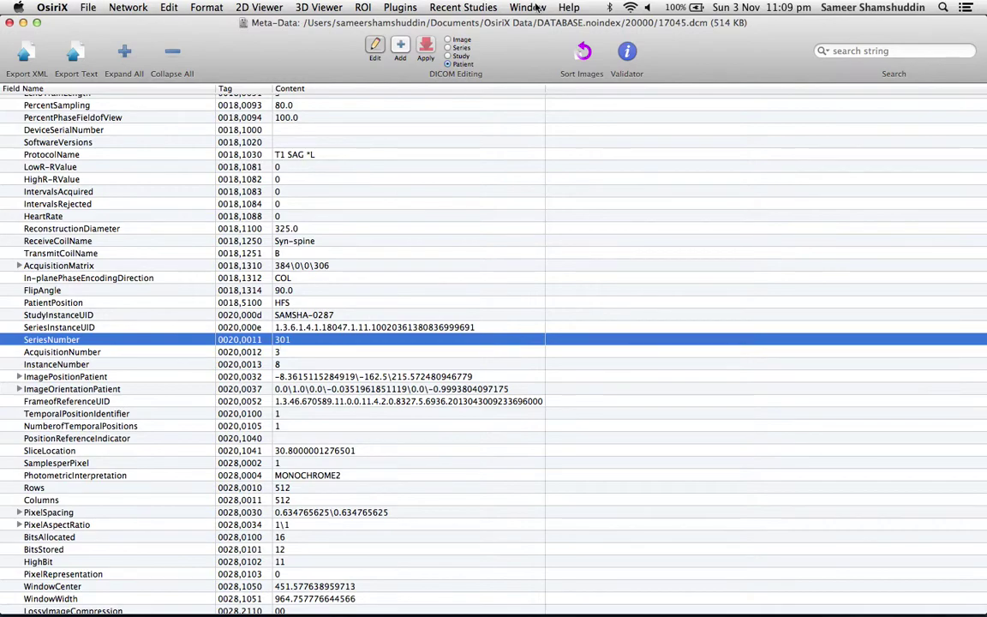
click(463, 49)
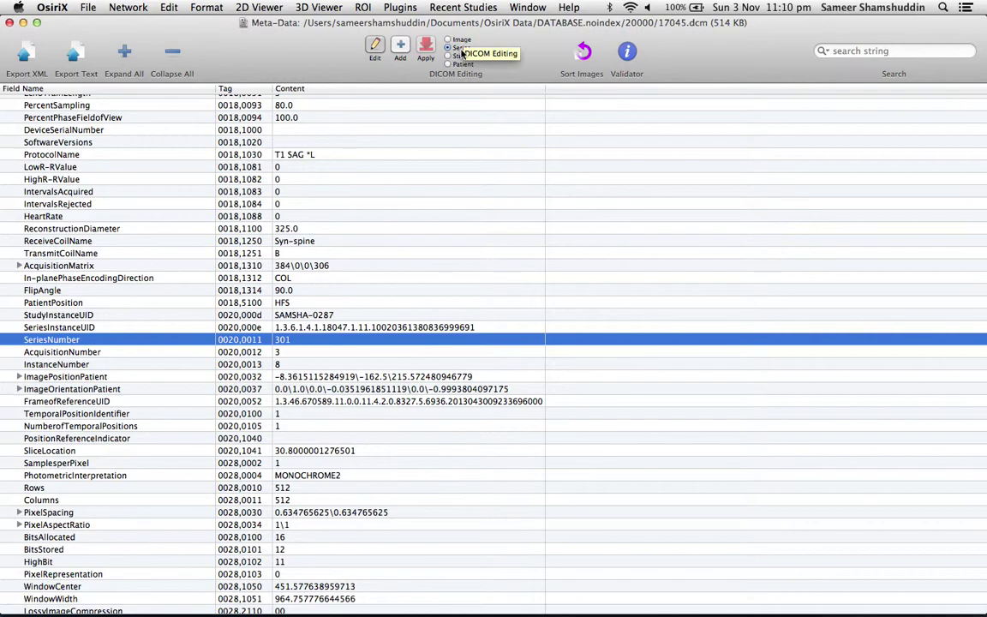
double_click(281, 341)
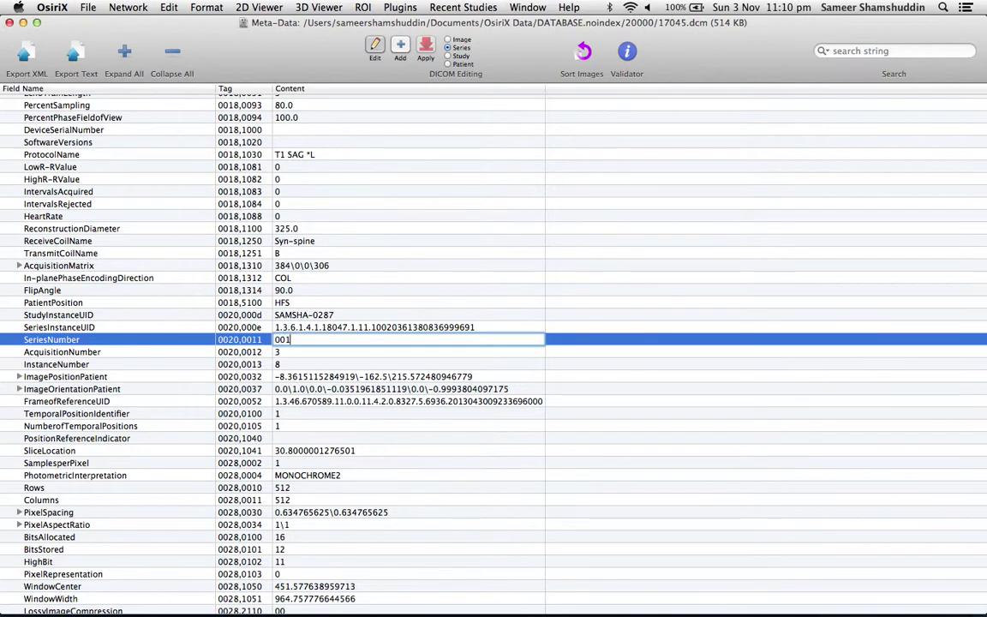
key(Return)
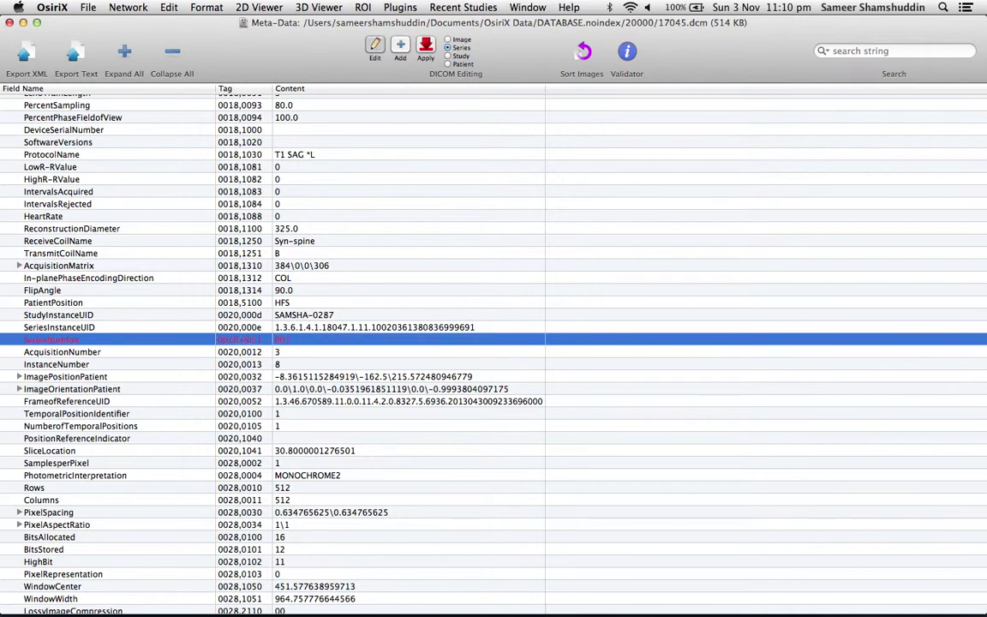
click(426, 47)
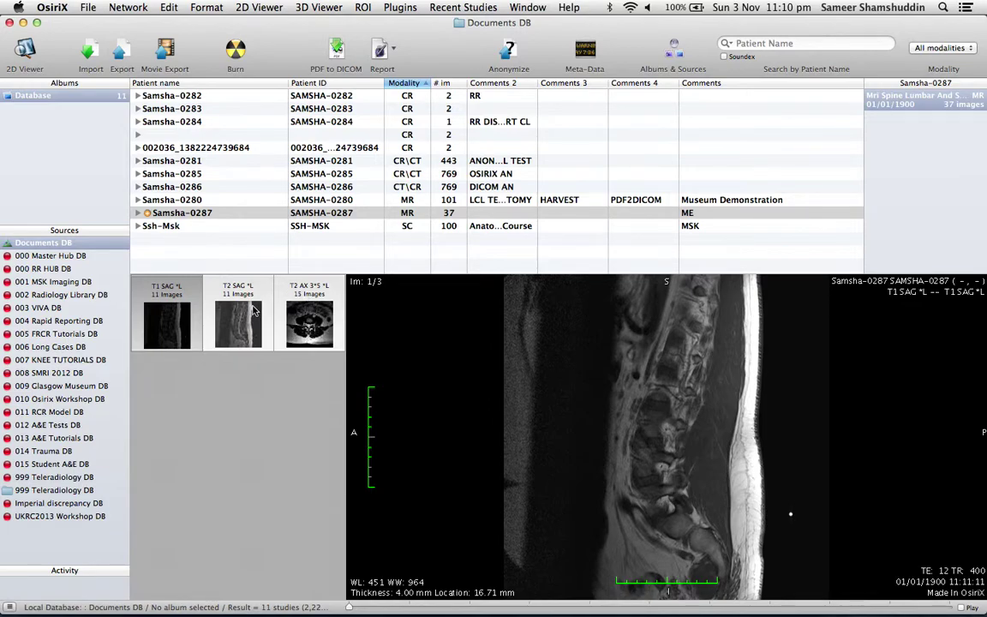
Step: Select the T2 SAG series and show its DICOM tags in Meta-Data
click(234, 324)
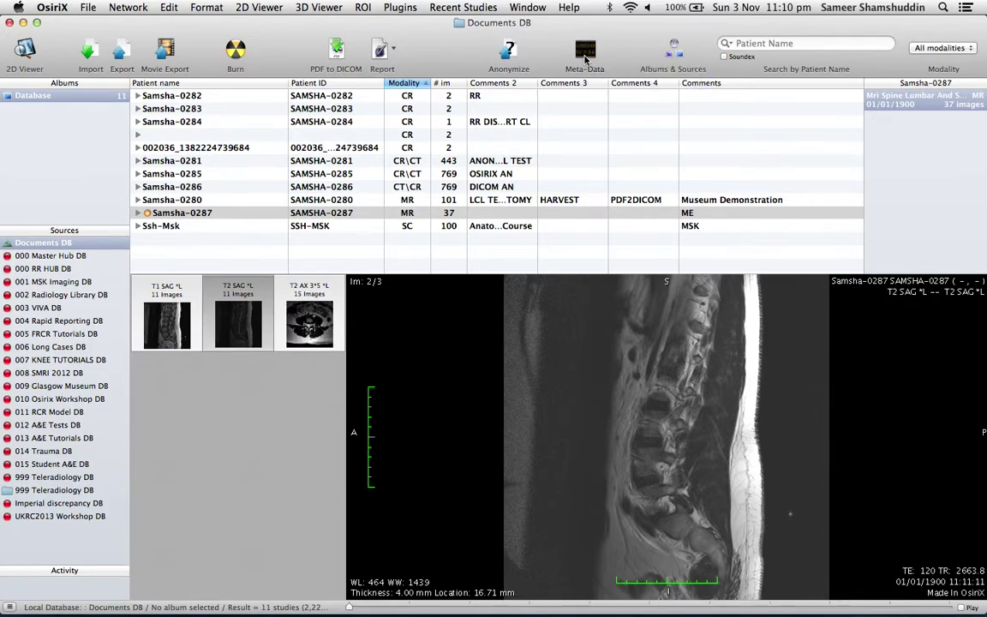
click(586, 56)
Step: Scroll to the T2 SAG SeriesNumber, confirm it reads 201, and close the Meta-Data window
scroll(322, 359, down, 3)
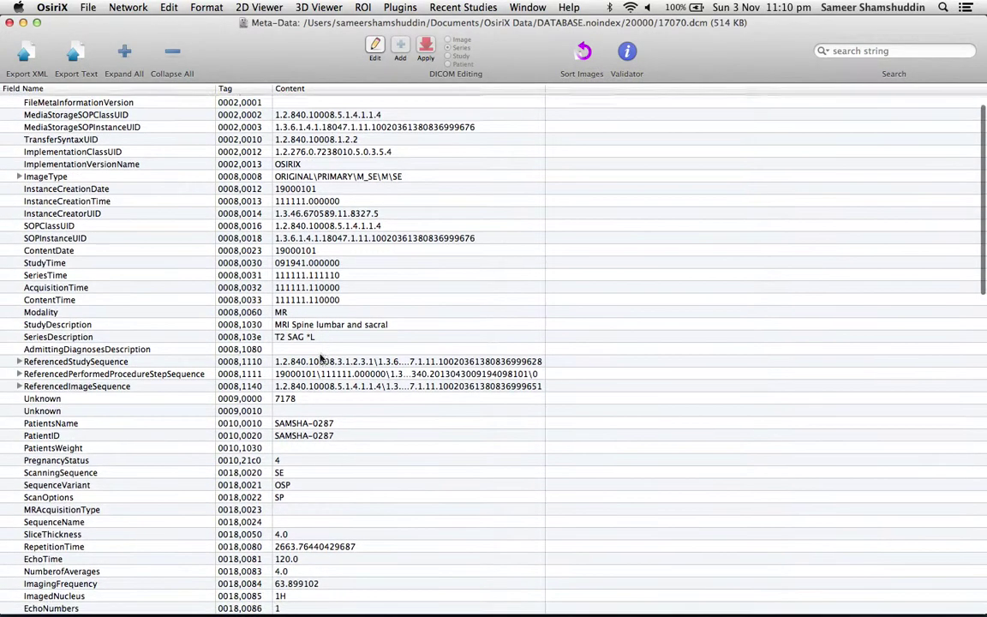
scroll(322, 359, down, 10)
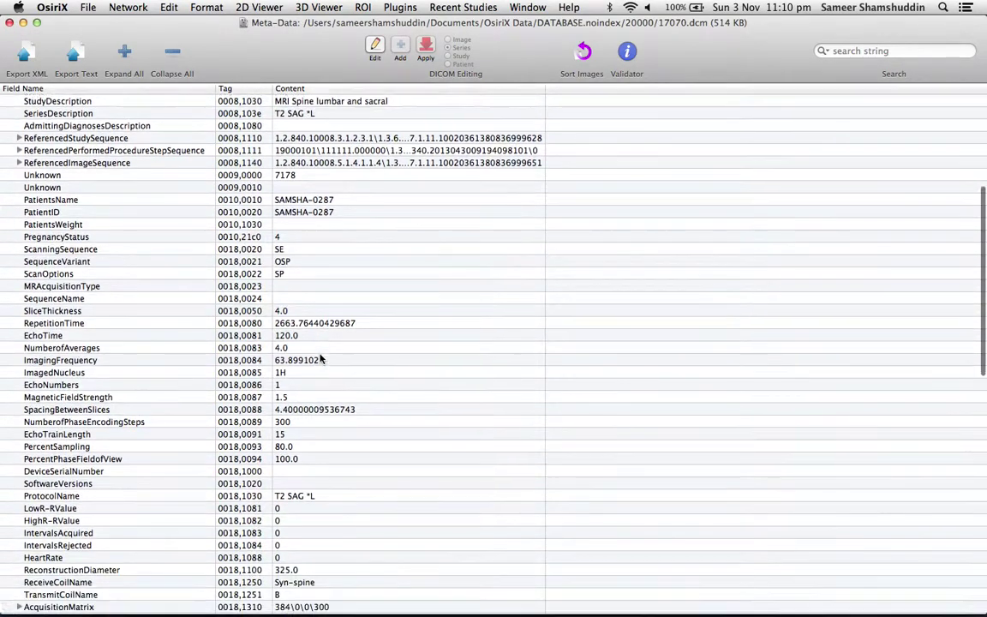
scroll(322, 358, down, 7)
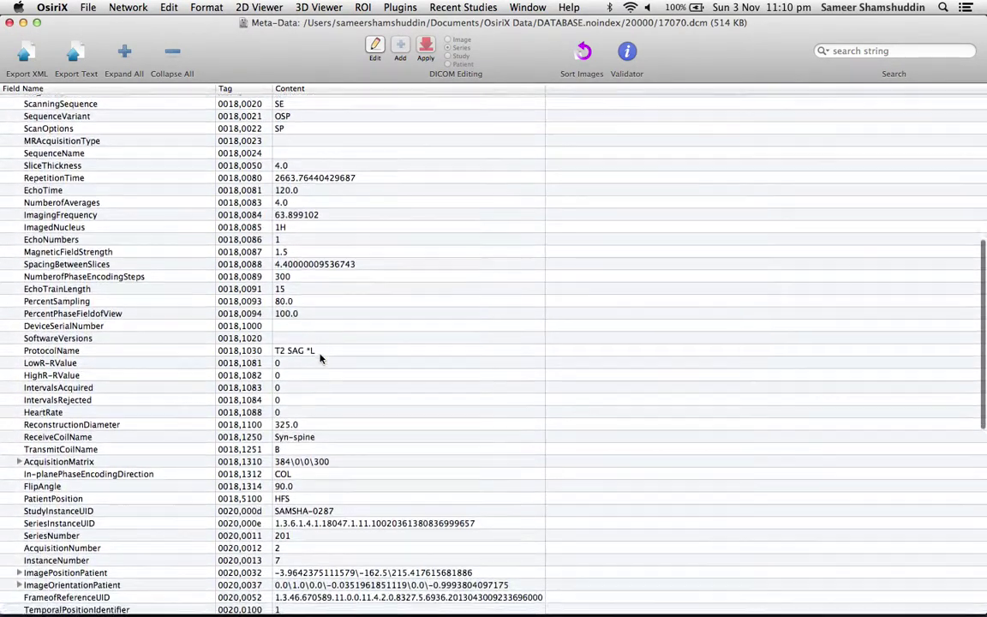
scroll(322, 358, down, 4)
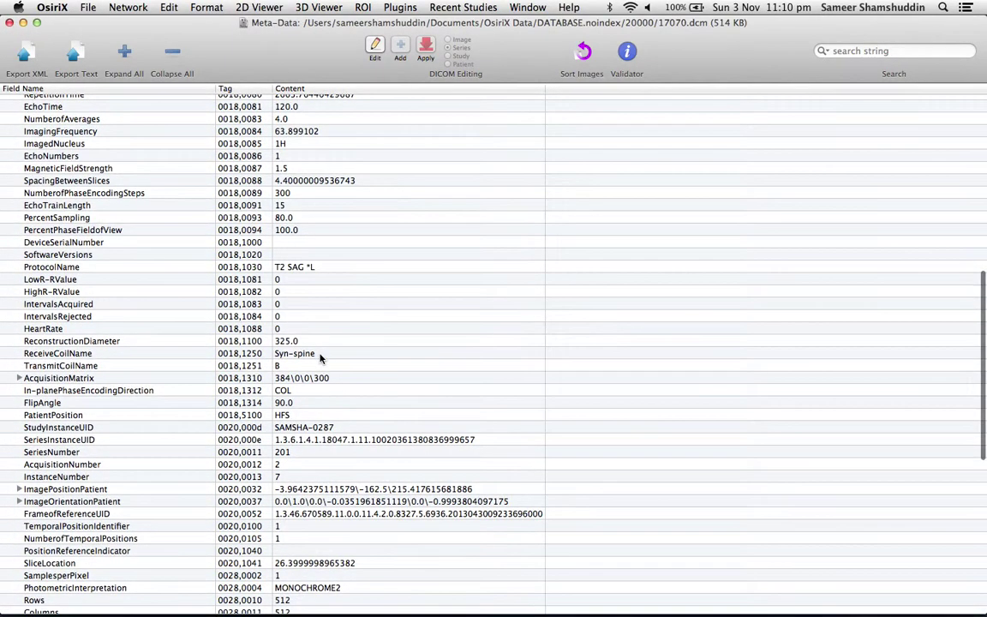
click(279, 454)
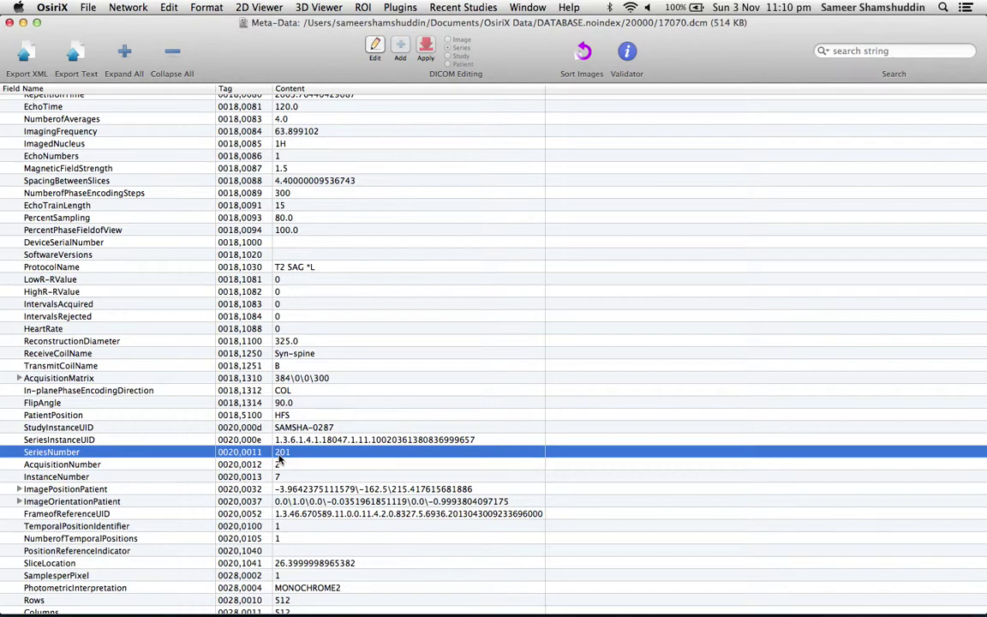
click(10, 22)
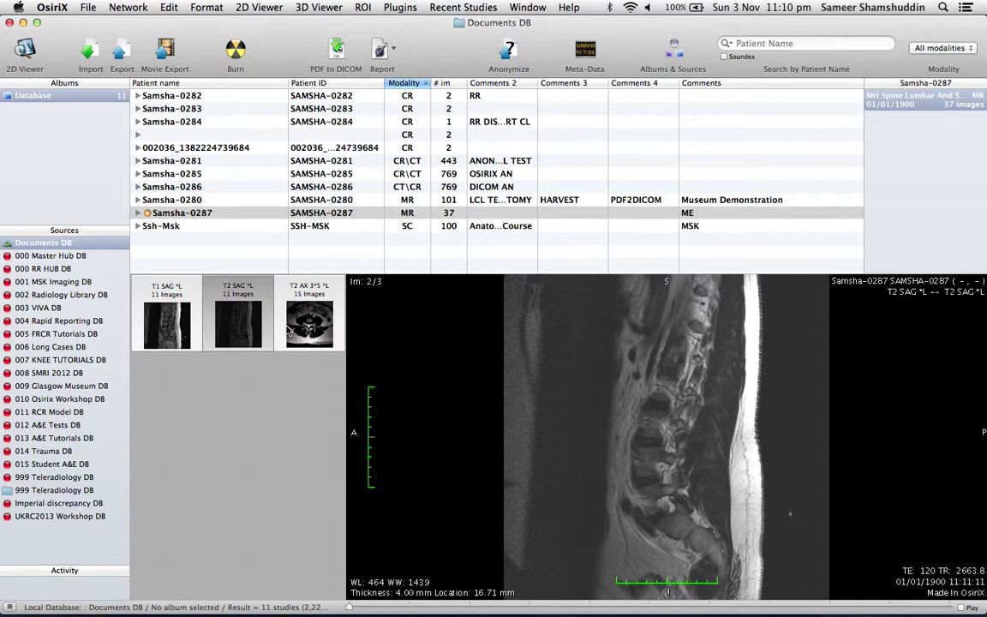
double_click(228, 214)
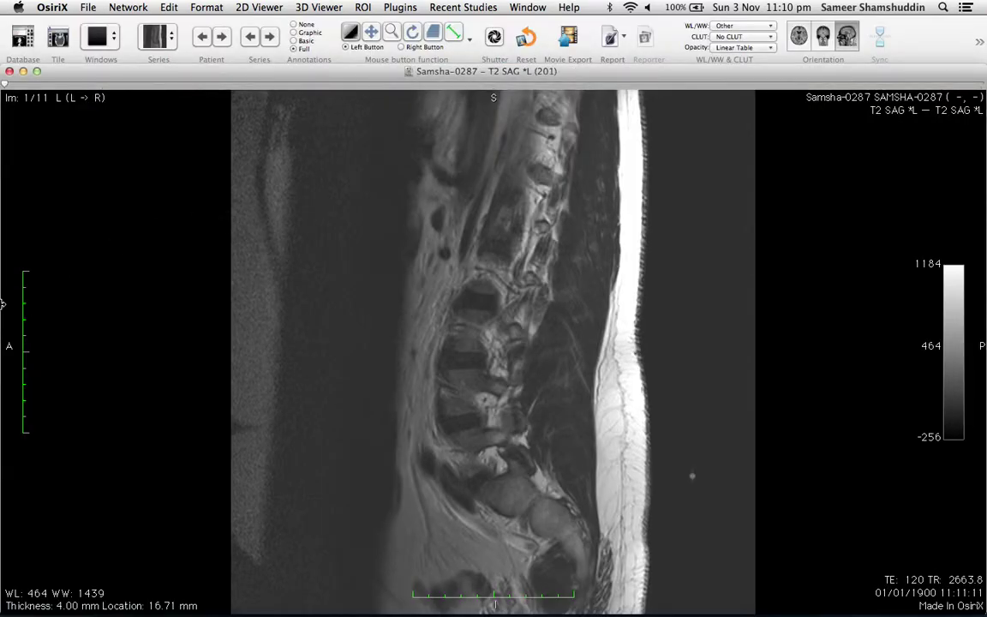
mouse_move(3, 305)
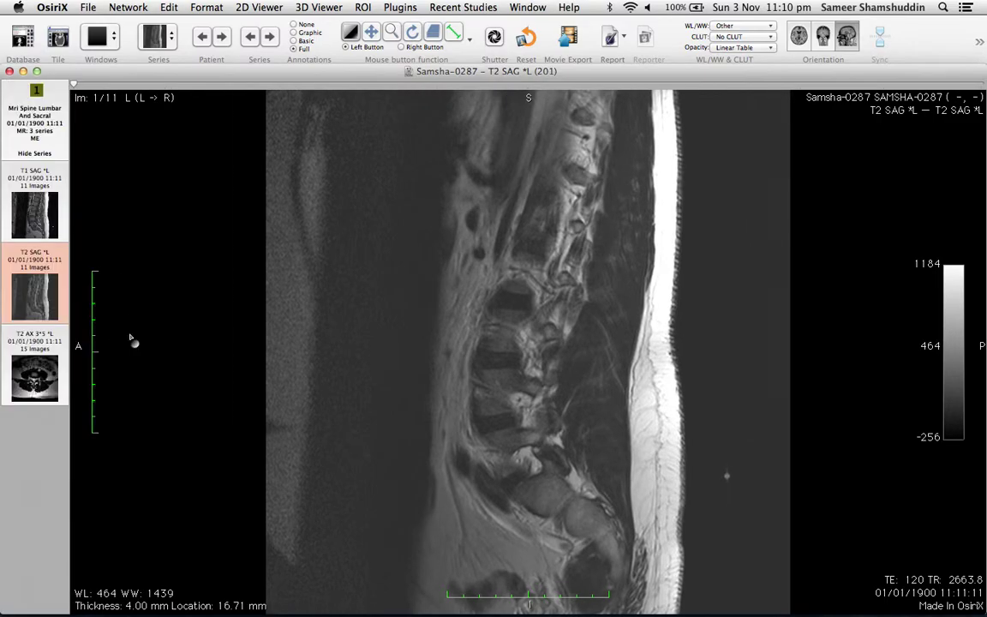
click(41, 192)
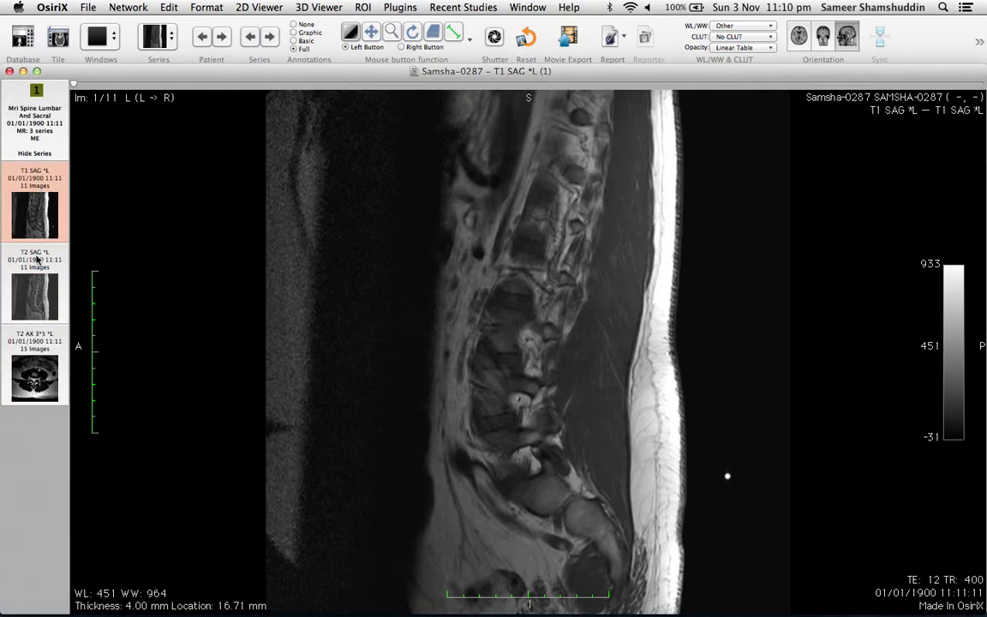
click(34, 243)
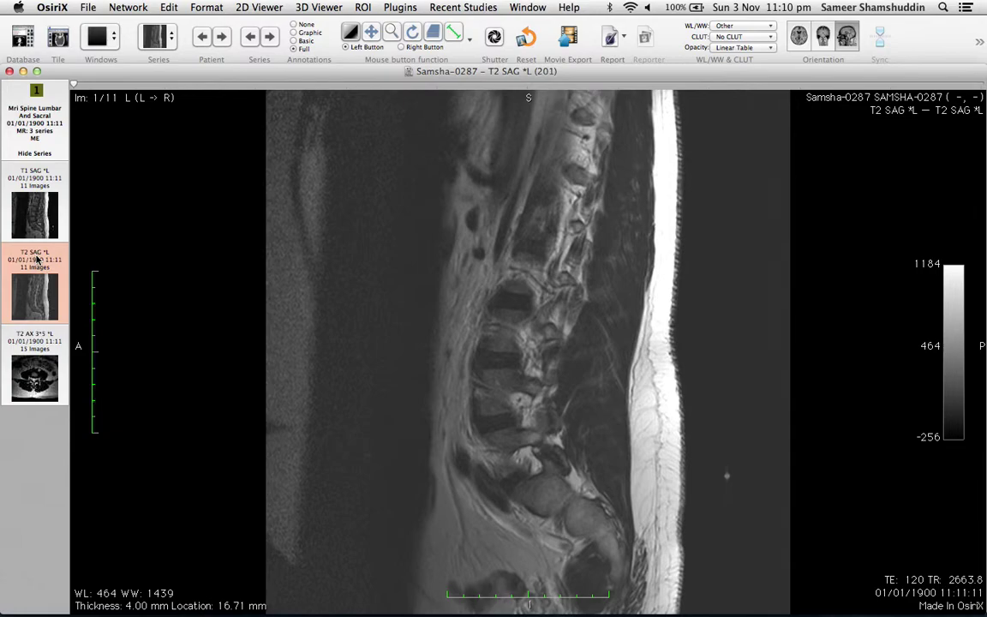
click(38, 346)
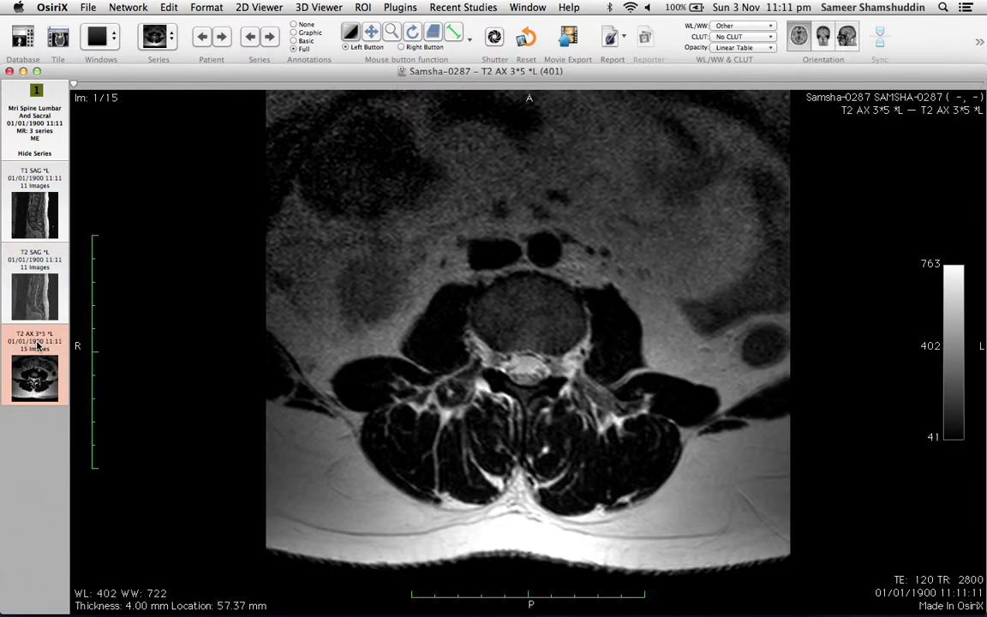
click(10, 71)
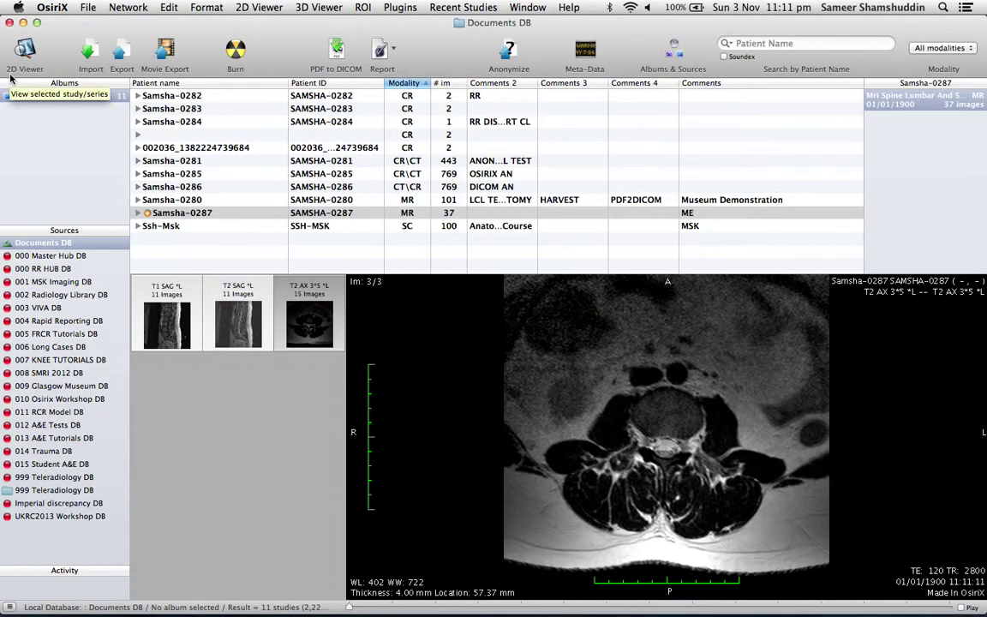